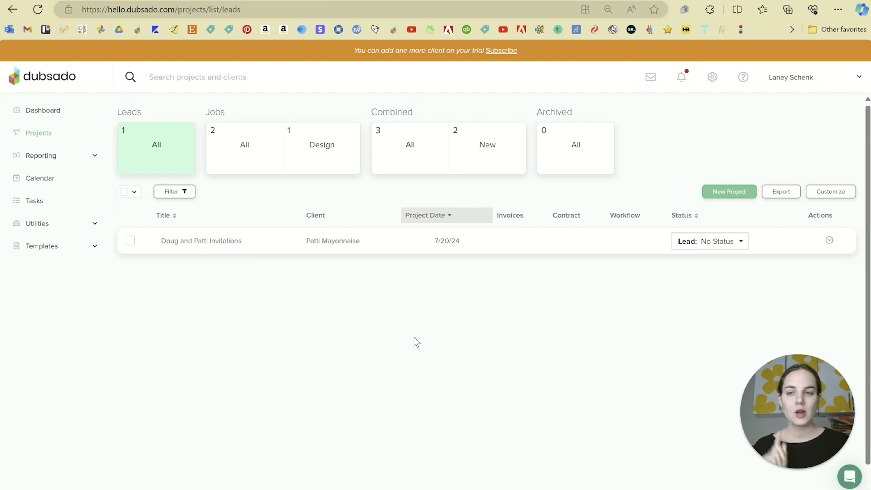
- Open the New Lead Capture Form template from Templates > Forms
left_click(51, 246)
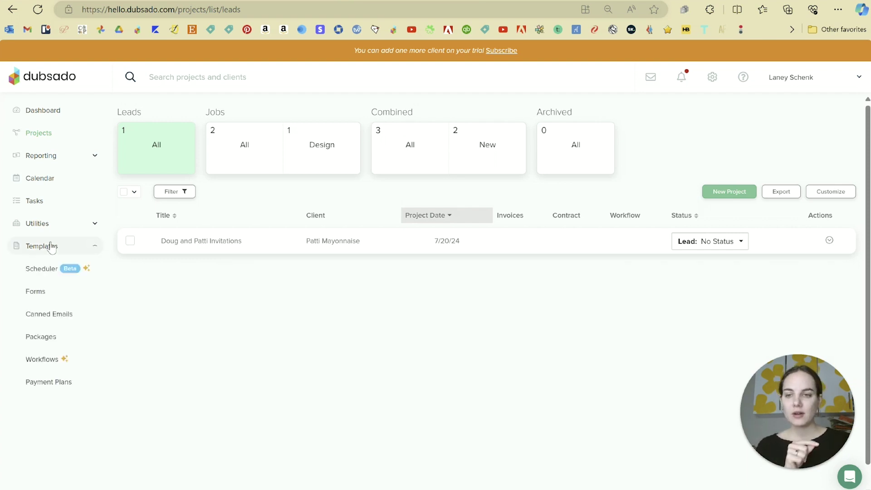
left_click(50, 299)
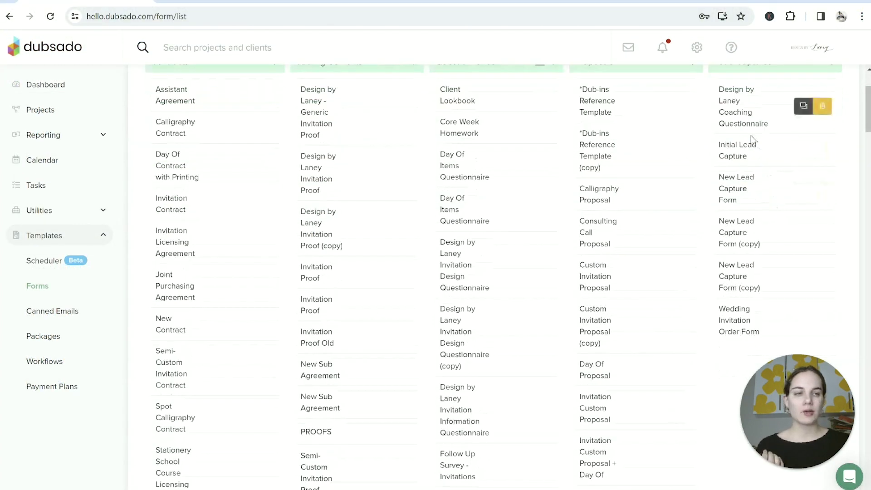
left_click(731, 187)
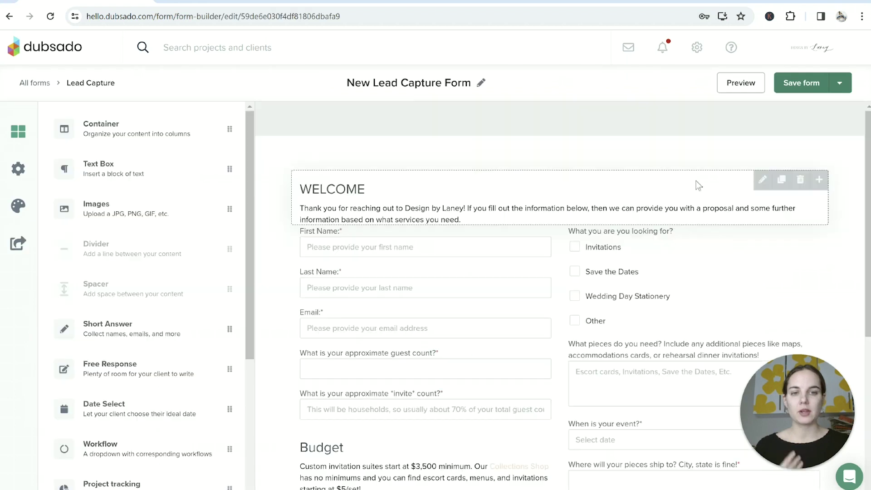
- Preview the form as a client and try the First Name and Last Name fields
left_click(729, 88)
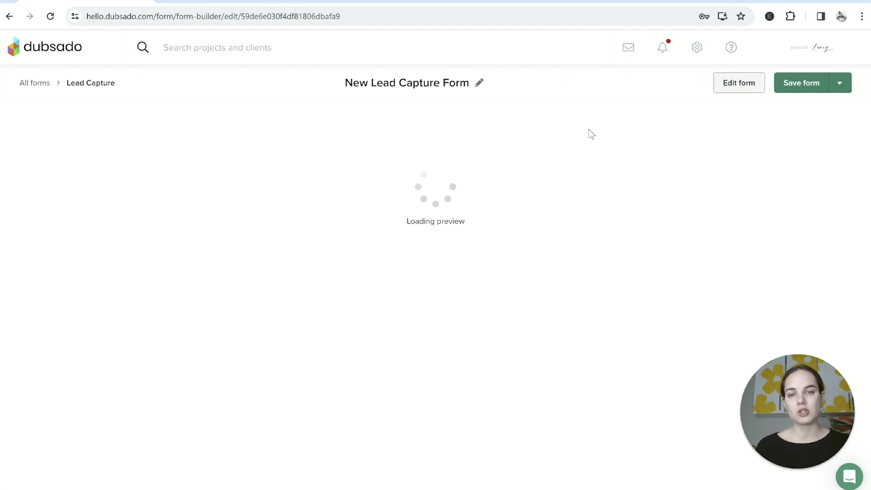
scroll(726, 210, "down", 1)
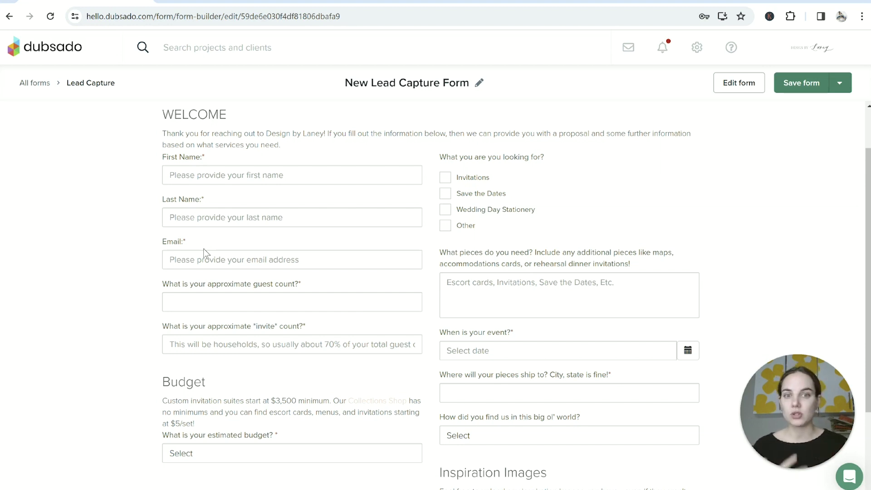
scroll(266, 269, "down", 1)
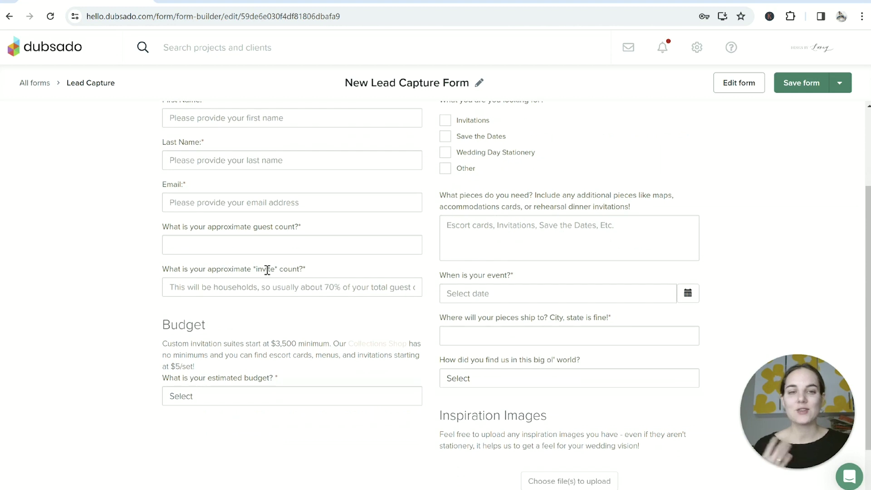
scroll(268, 272, "up", 1)
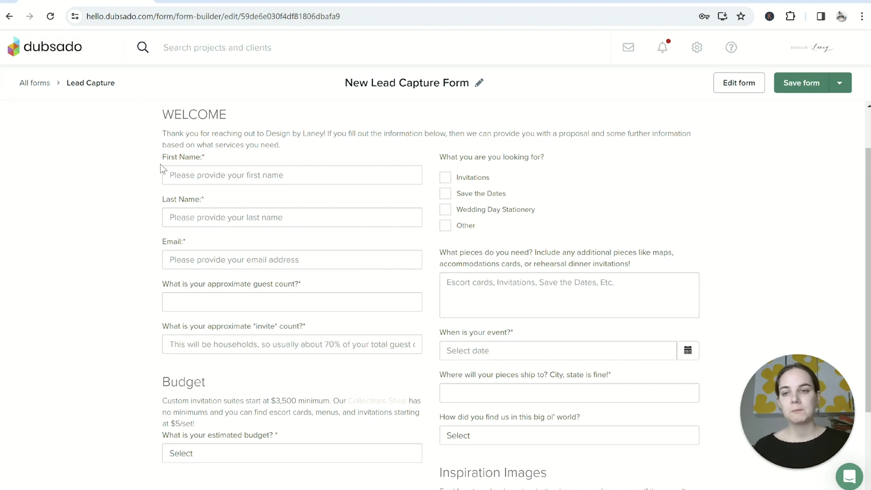
left_click(180, 176)
left_click(192, 218)
- Try the invite count field and view the estimated budget choices
left_click(169, 348)
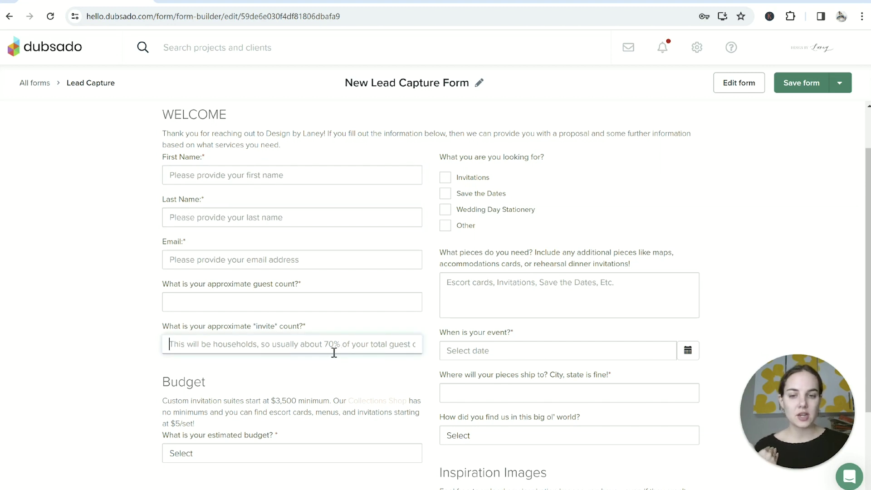
scroll(316, 336, "down", 1)
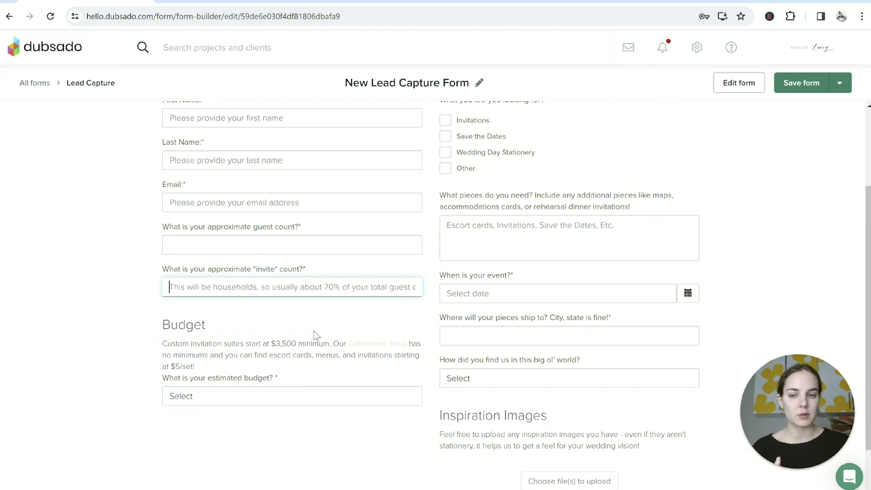
scroll(317, 336, "down", 1)
left_click(258, 341)
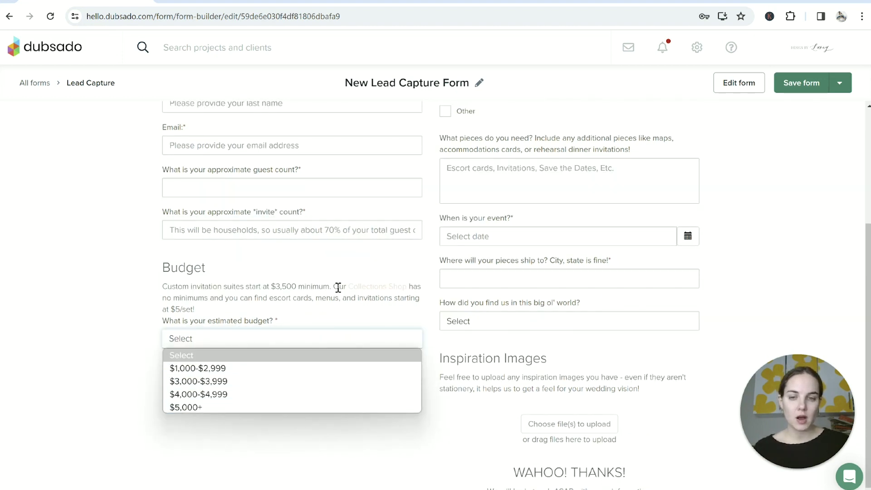
scroll(299, 291, "up", 1)
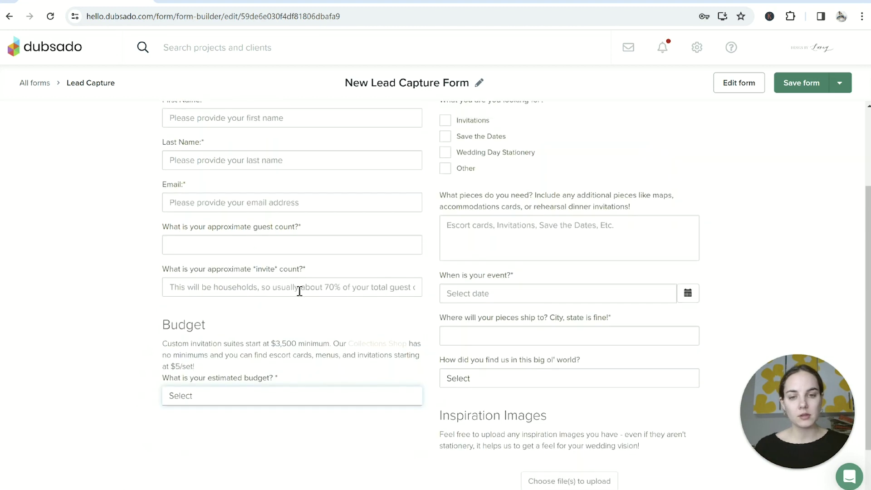
scroll(299, 291, "up", 1)
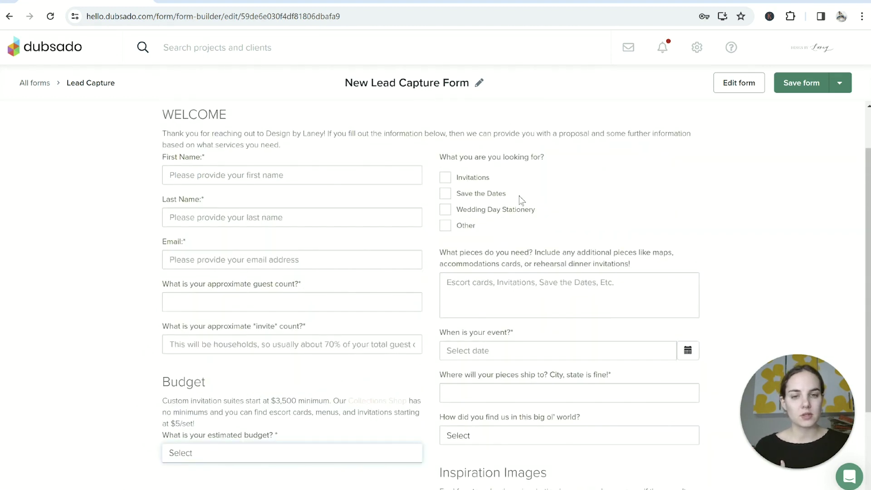
- Open and close the event date calendar, then move to the live website form
scroll(522, 201, "down", 2)
left_click(688, 236)
left_click(688, 237)
scroll(564, 399, "down", 1)
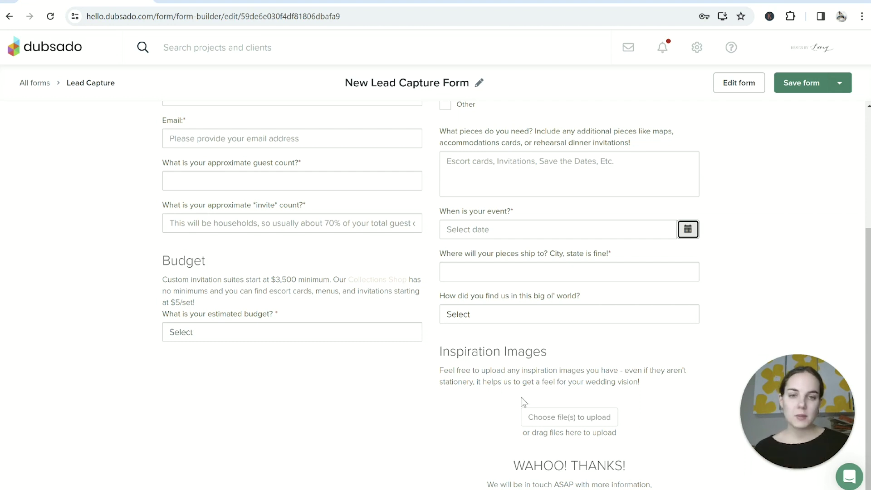
key("ctrl+Tab")
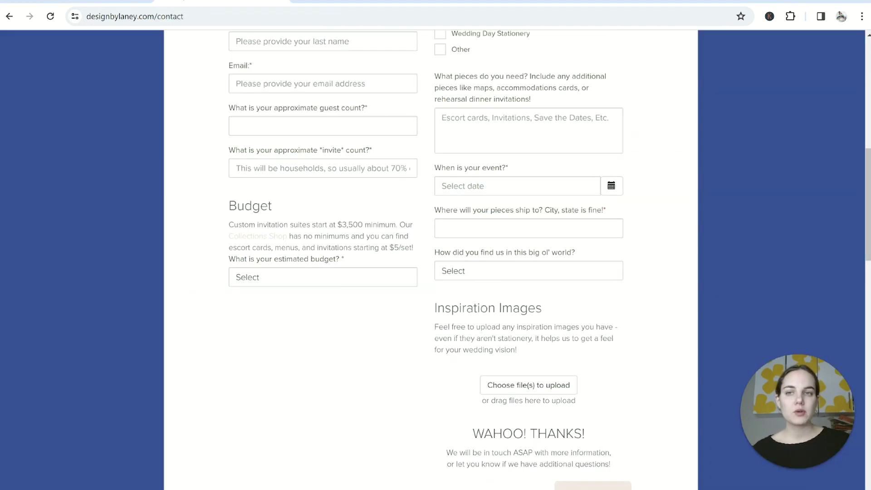
- Scroll through the embedded Wedding Inquiries form on the designbylaney.com contact page
scroll(649, 247, "up", 5)
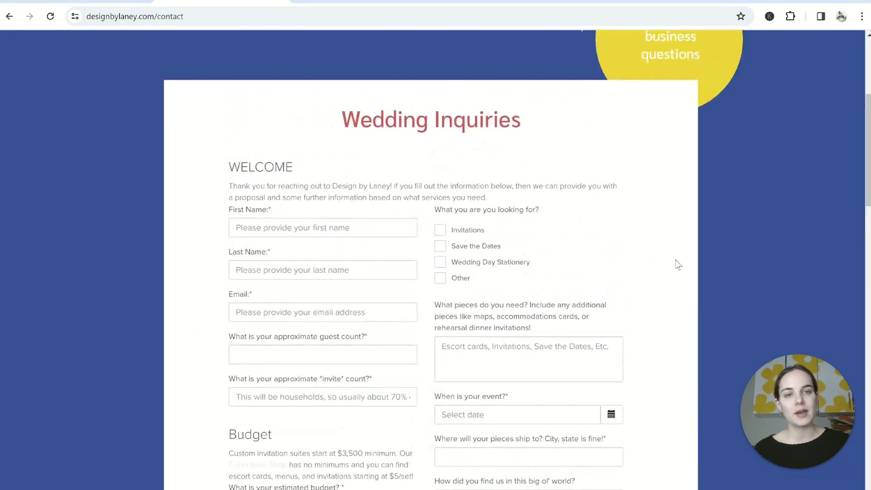
scroll(678, 258, "down", 1)
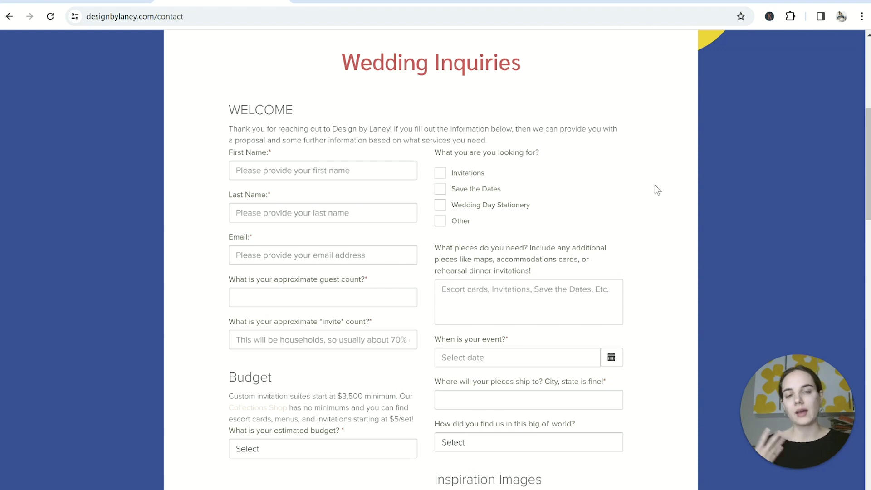
scroll(655, 186, "down", 4)
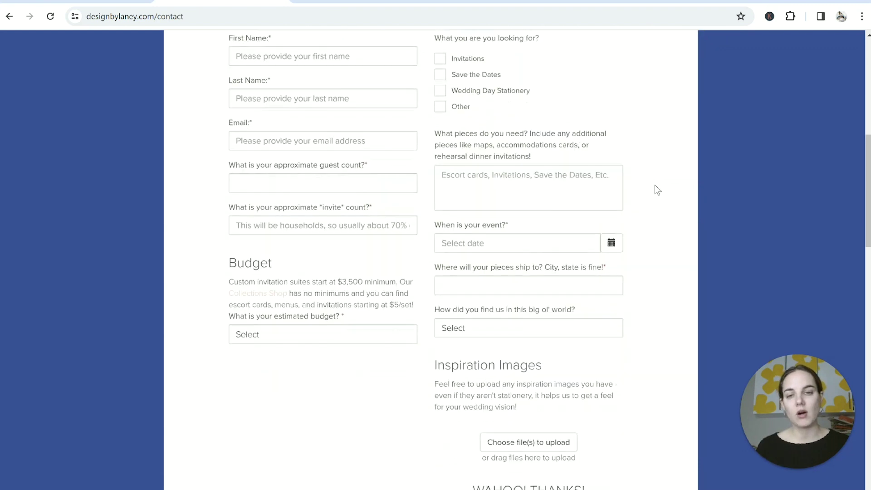
scroll(655, 184, "up", 4)
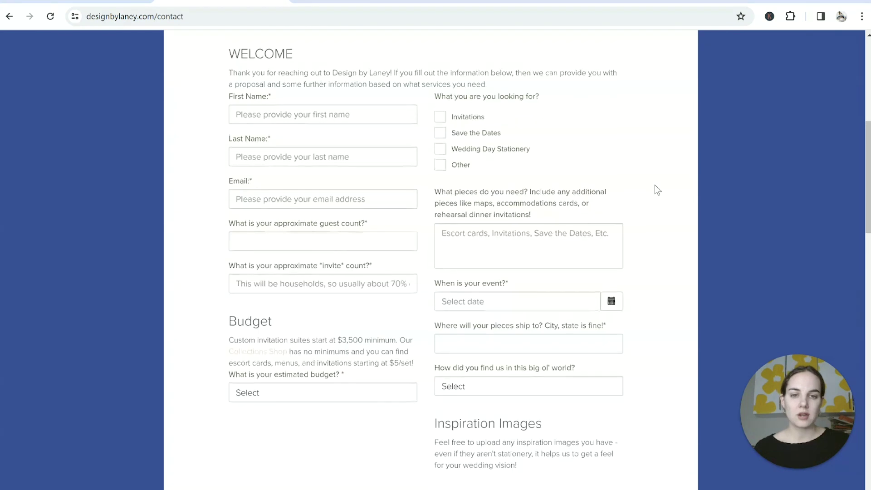
scroll(626, 340, "down", 5)
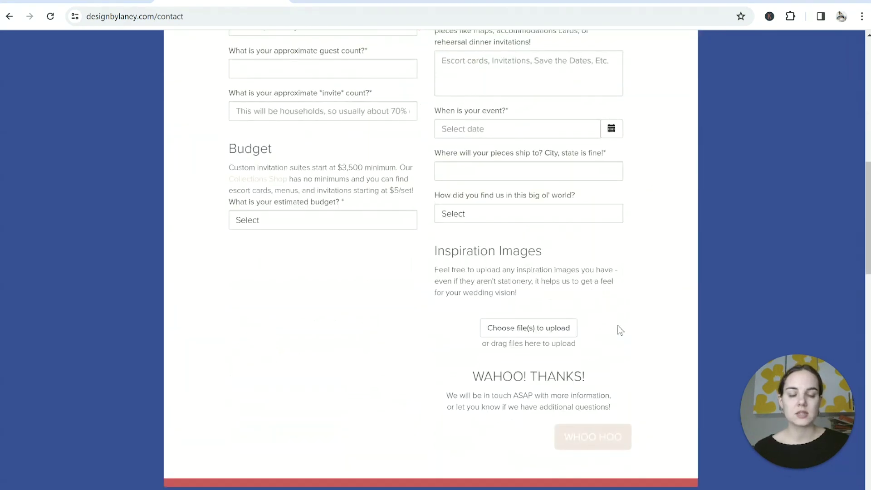
scroll(628, 247, "up", 5)
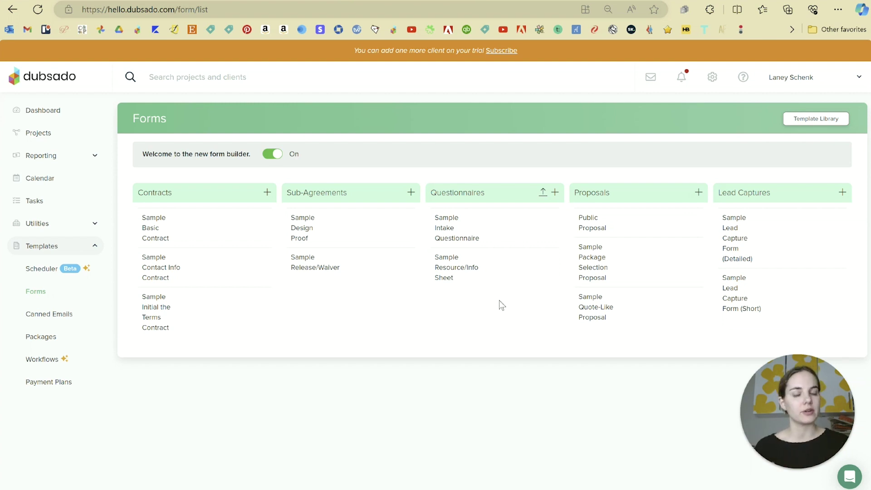
- Open the Sample Lead Capture Form (Detailed) template in the form builder
left_click(754, 244)
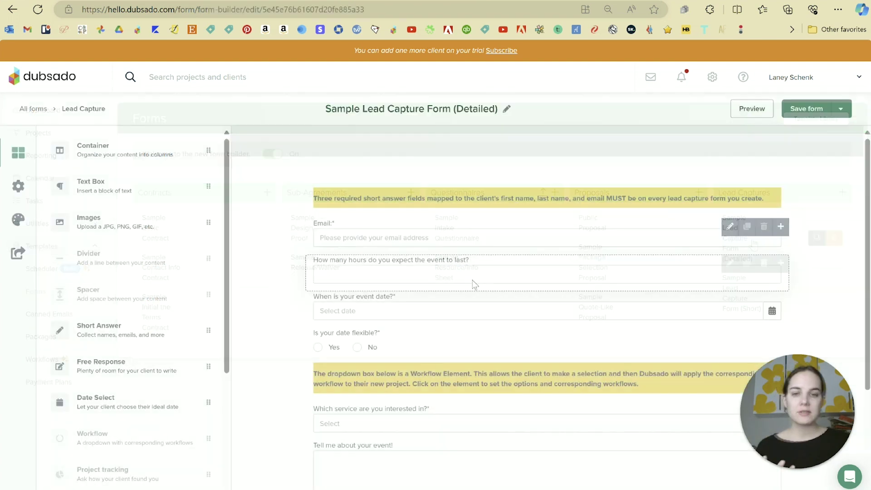
scroll(522, 277, "down", 3)
scroll(523, 278, "up", 3)
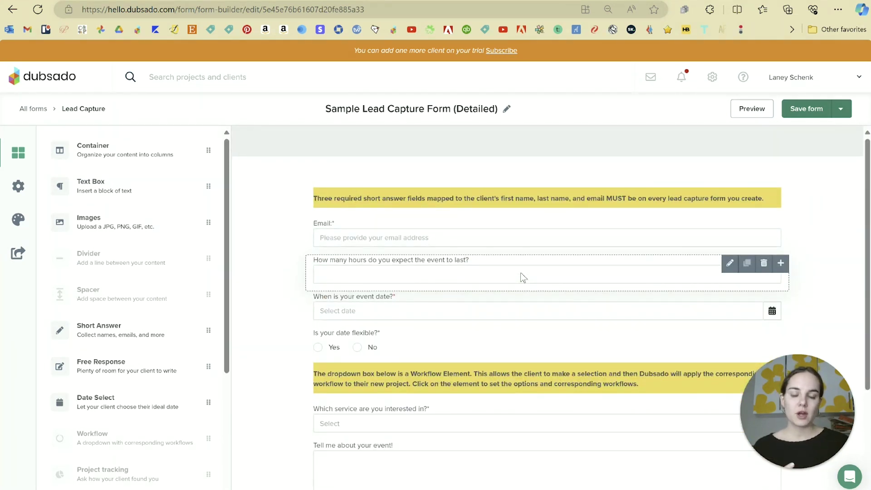
mouse_move(112, 287)
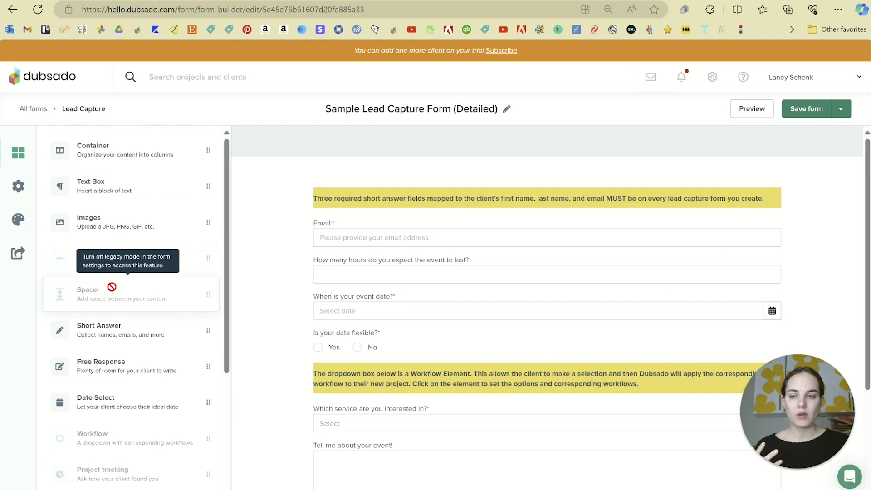
scroll(111, 287, "down", 4)
scroll(129, 395, "up", 4)
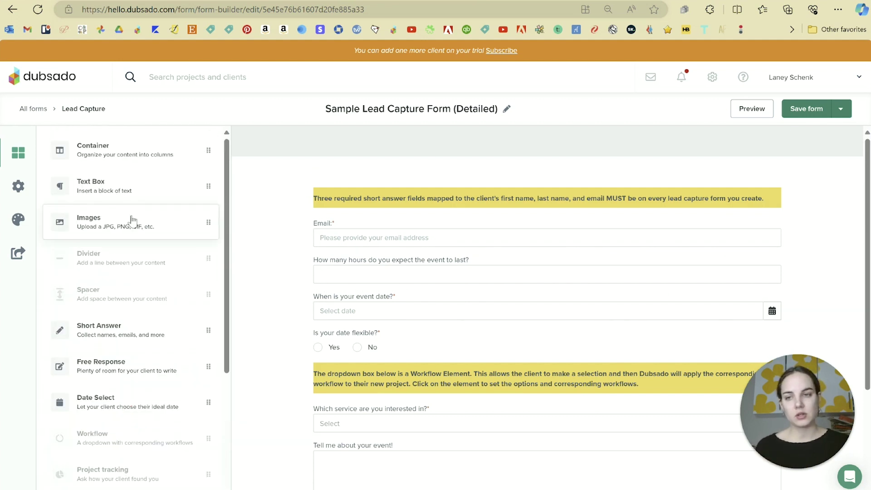
- Review the available elements and drop a new Container below the yellow note
scroll(122, 217, "down", 3)
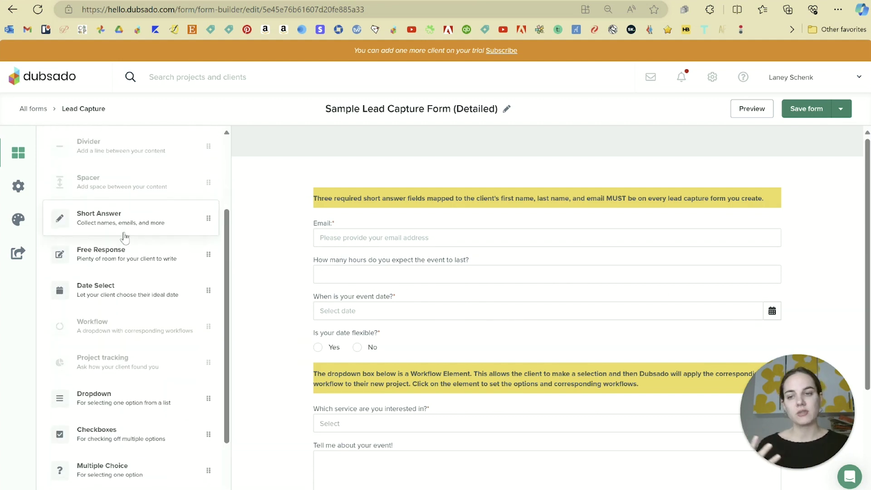
scroll(123, 249, "down", 2)
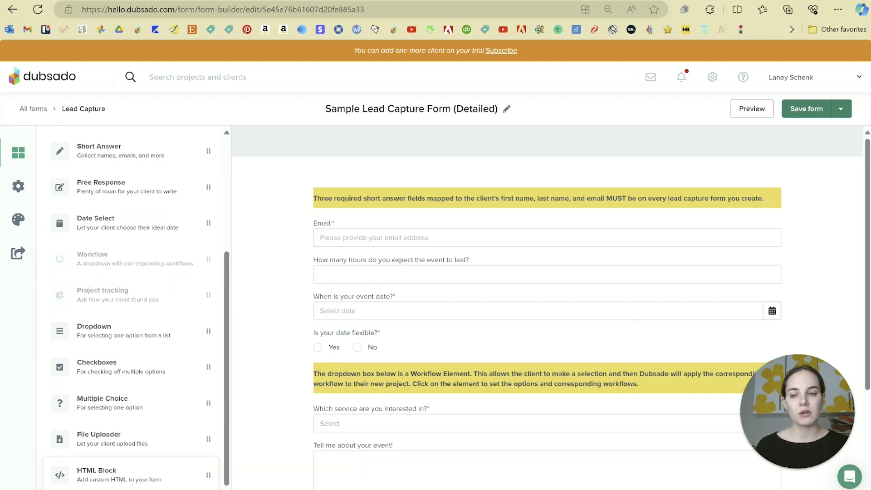
scroll(151, 470, "up", 5)
scroll(151, 470, "up", 1)
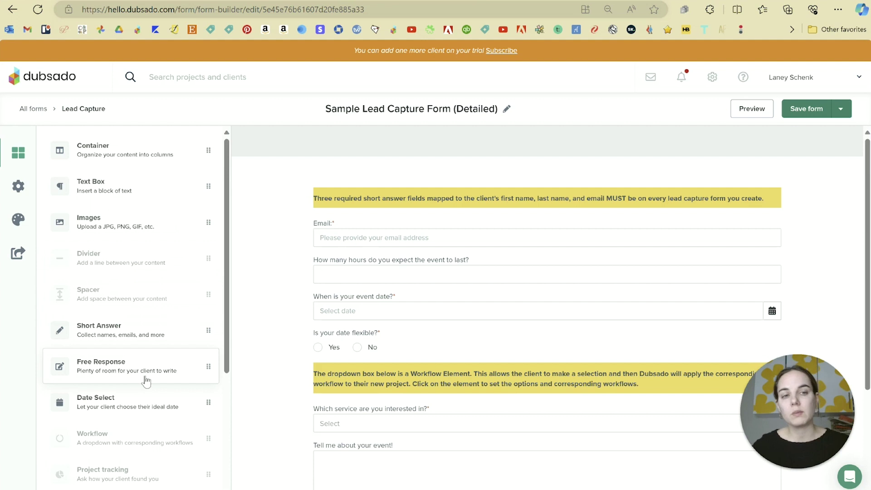
scroll(152, 363, "down", 6)
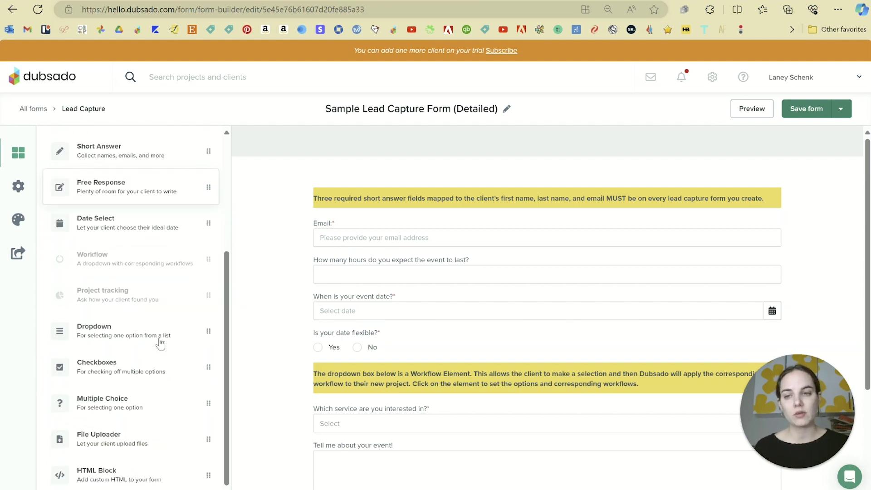
scroll(139, 300, "up", 6)
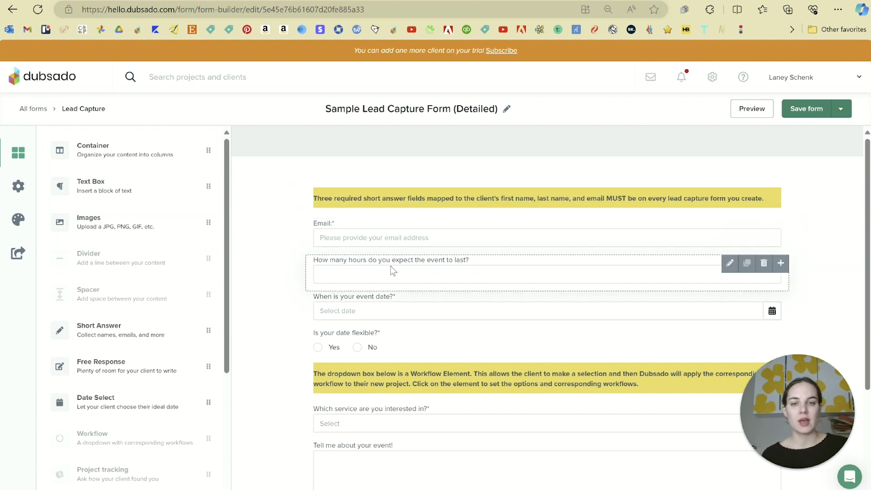
left_click_drag(134, 155, 404, 219)
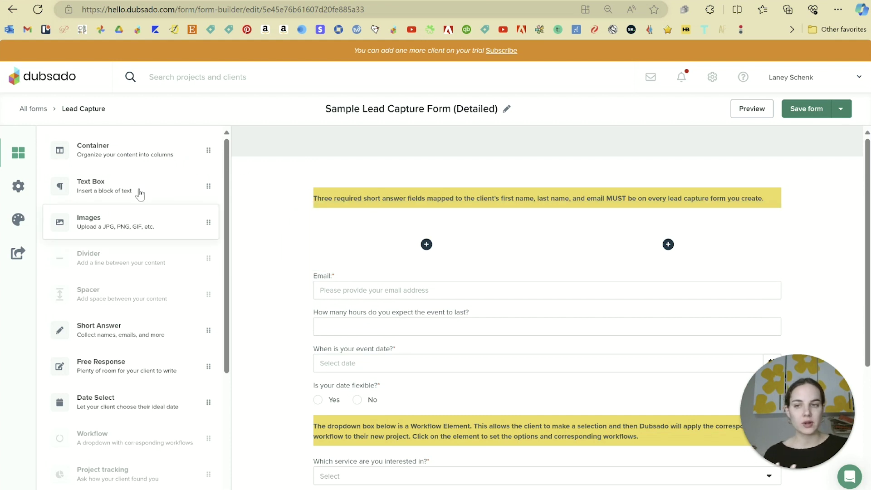
- Make the container two columns holding Email and the event-hours question side by side
left_click(435, 214)
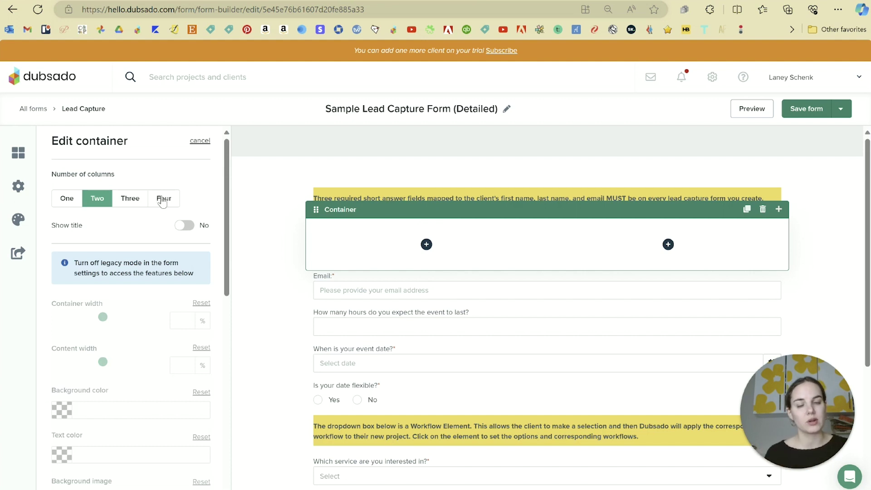
left_click_drag(376, 300, 363, 248)
left_click_drag(388, 289, 622, 246)
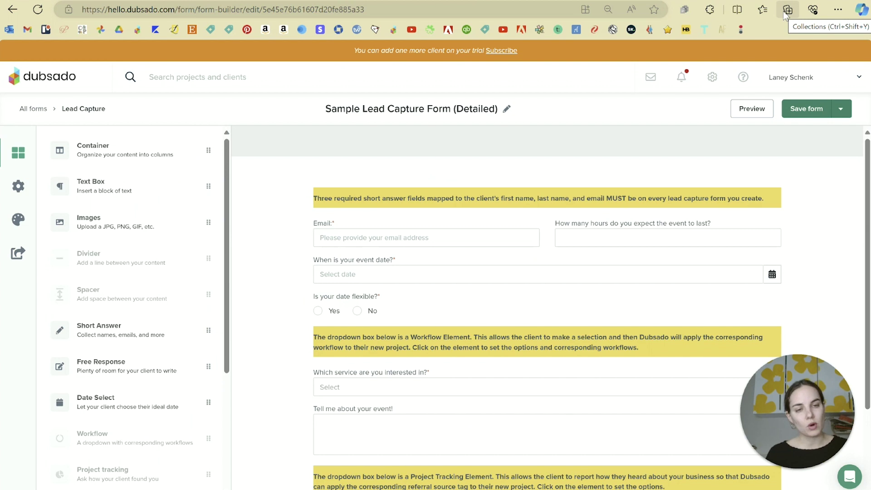
left_click(444, 222)
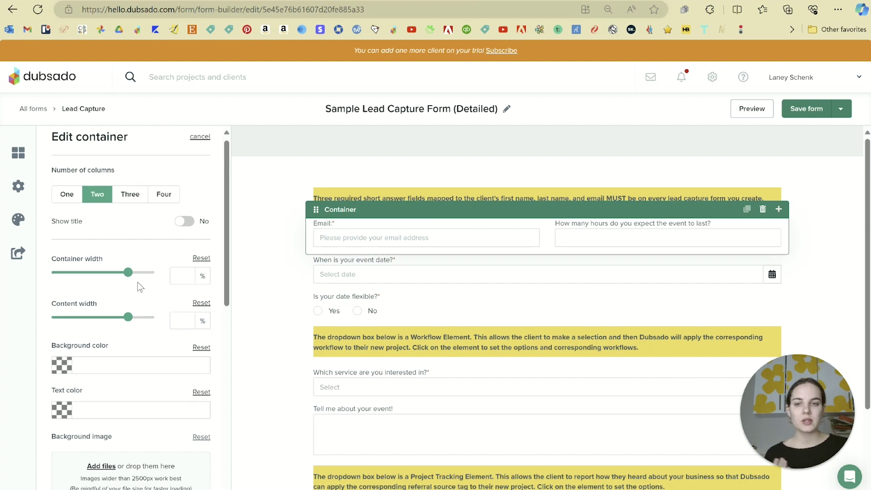
- Set the container to 72% content width, #4d32d3 background and #bab11a text colour
scroll(137, 282, "down", 2)
mouse_move(130, 270)
left_mouse_down()
mouse_move(97, 271)
mouse_move(123, 270)
left_mouse_up()
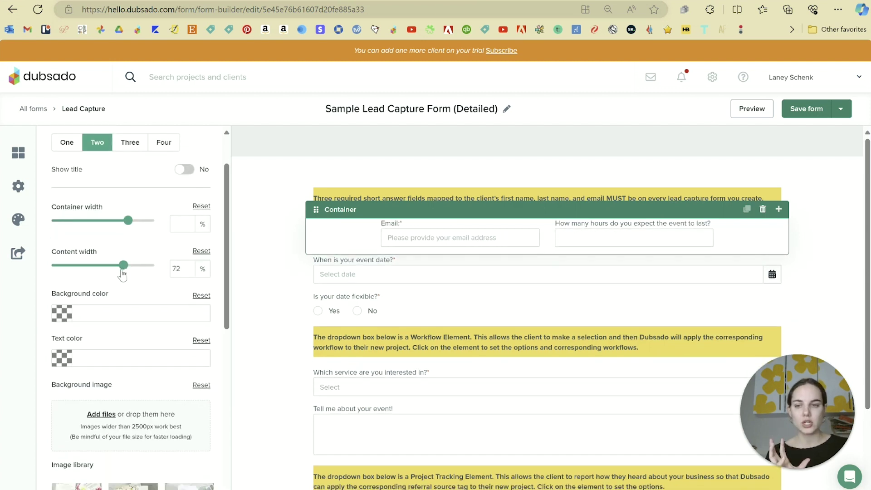
left_click(119, 323)
left_click(153, 354)
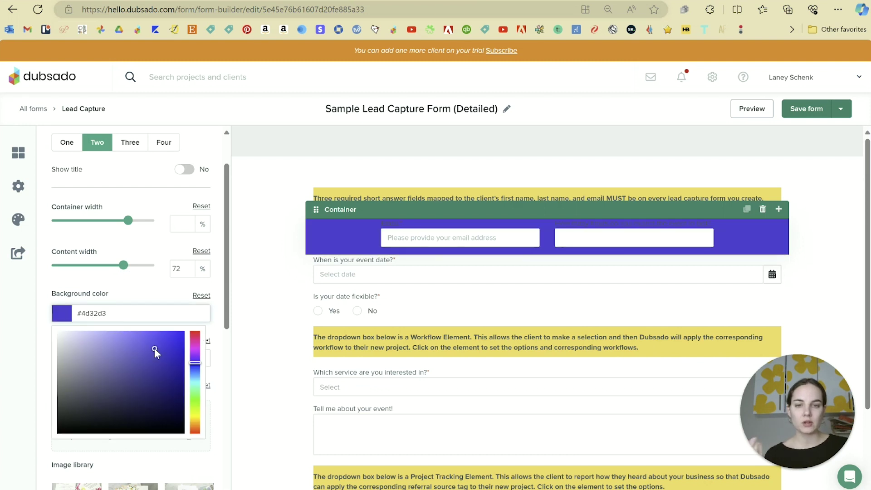
key("Tab")
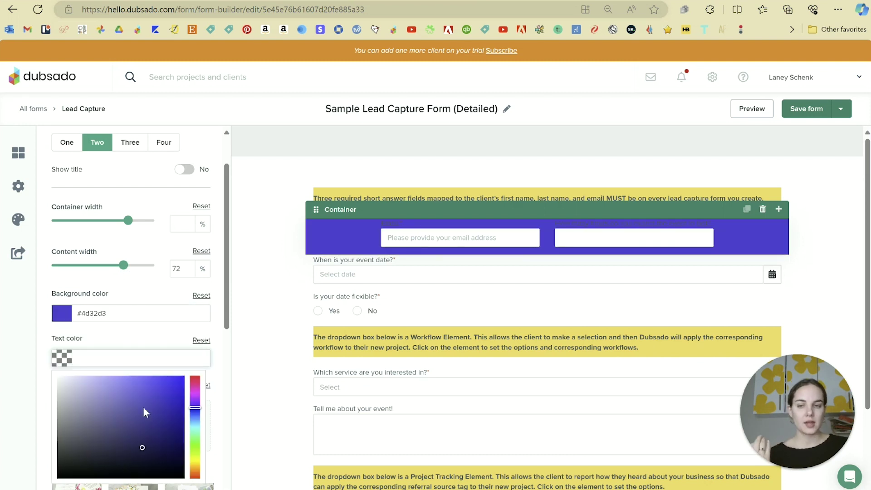
left_click(194, 462)
left_click(167, 404)
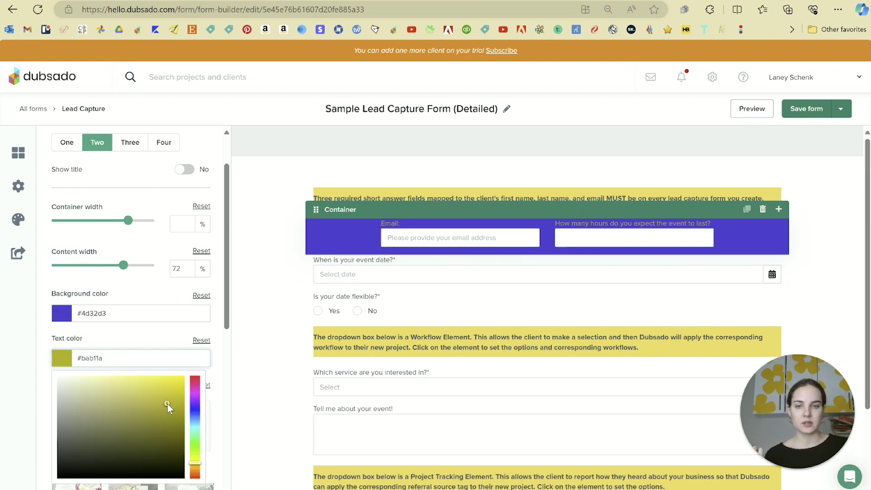
left_click(221, 336)
- Try a library image as the container background, delete one library image, then remove the background
scroll(227, 354, "down", 3)
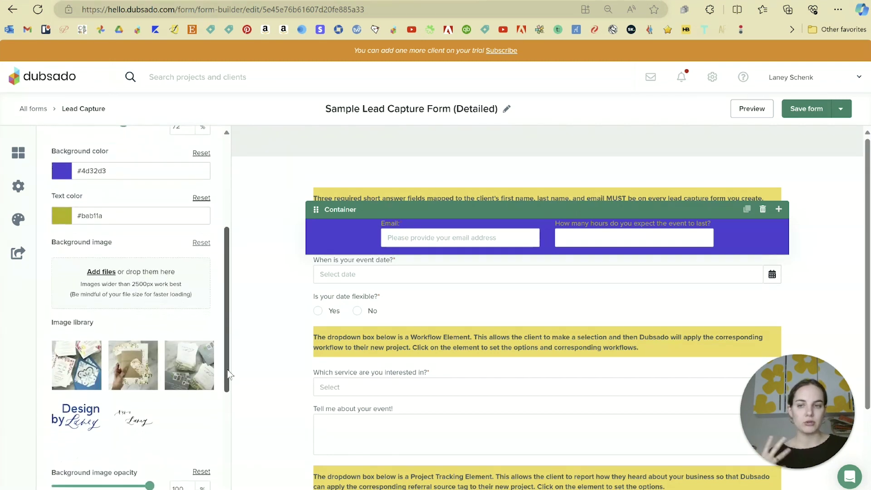
left_click(87, 375)
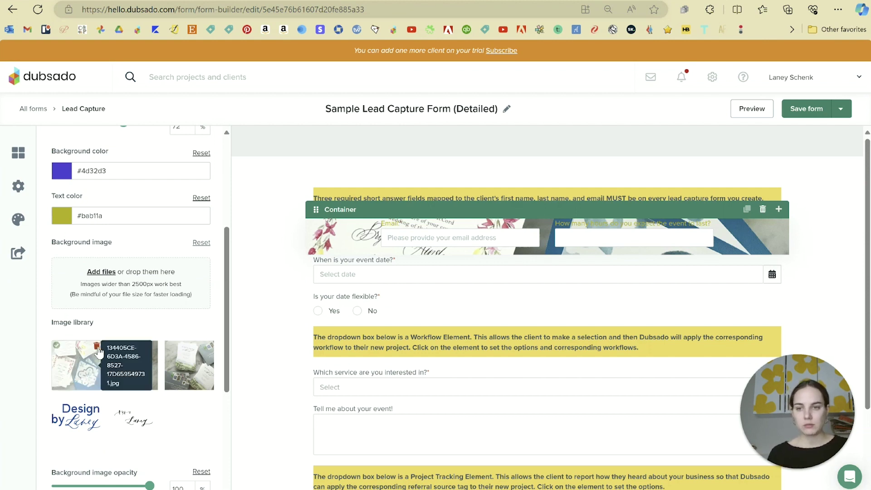
left_click(94, 348)
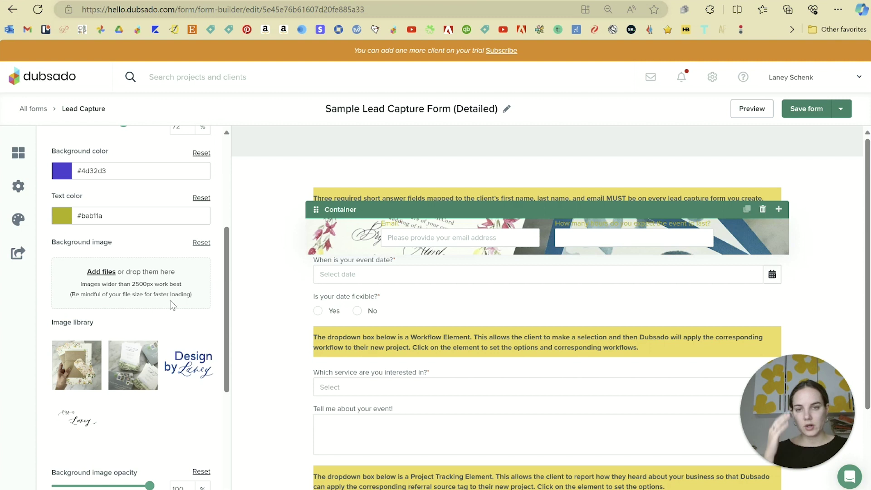
left_click(202, 242)
scroll(208, 340, "up", 3)
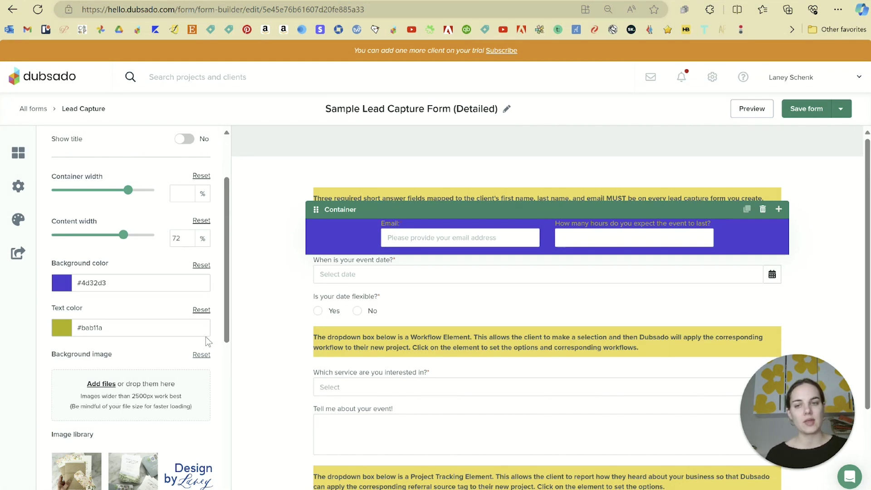
scroll(195, 342, "down", 7)
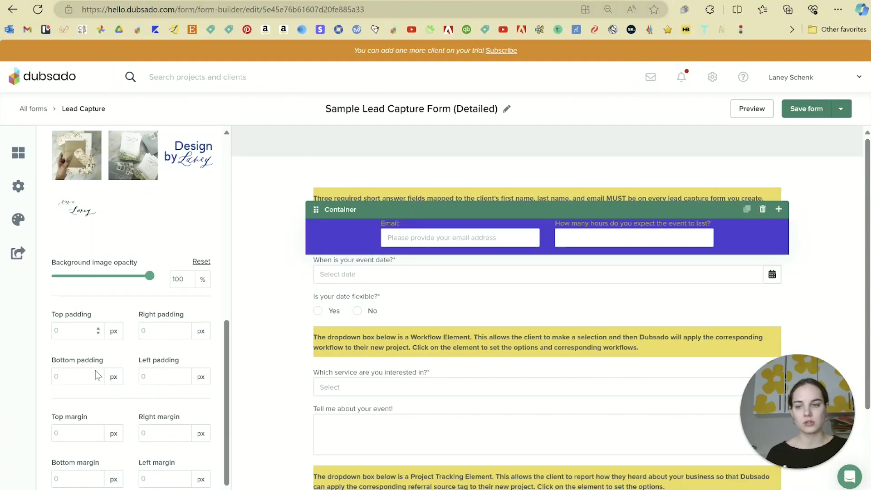
scroll(157, 447, "up", 9)
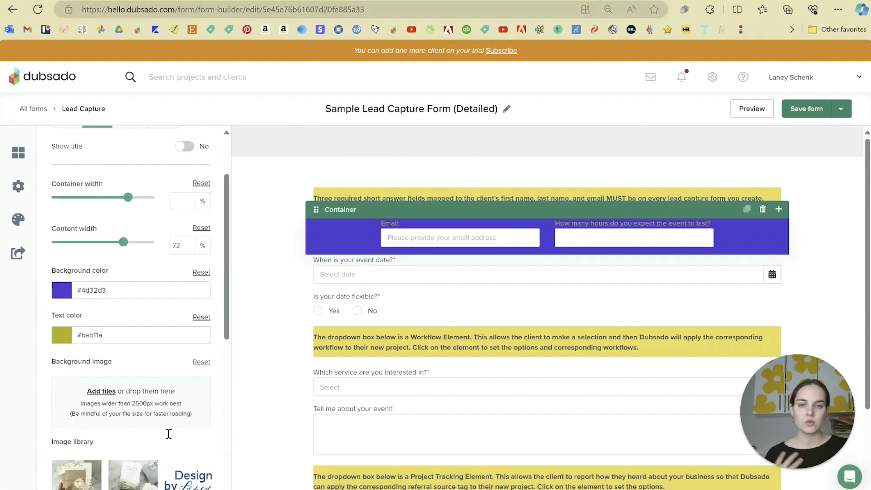
- Put the event date and date-flexibility fields into the container, then quit and discard changes
left_click_drag(354, 280, 388, 251)
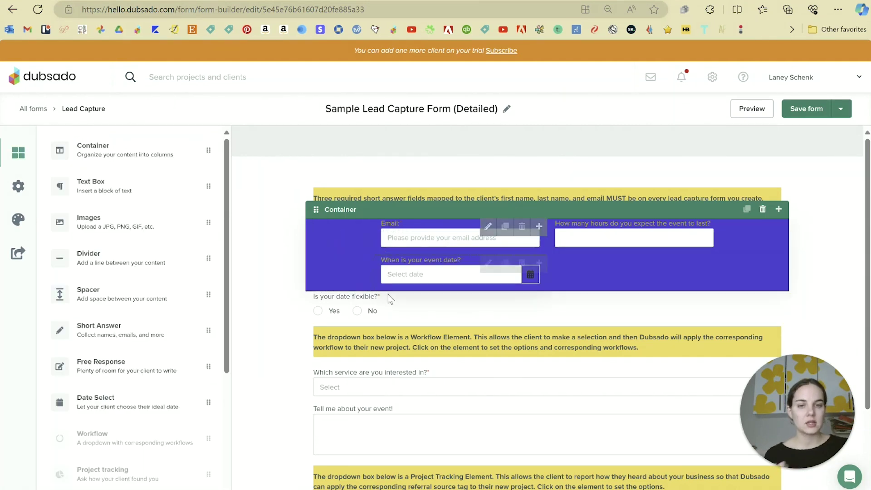
left_click_drag(370, 311, 600, 260)
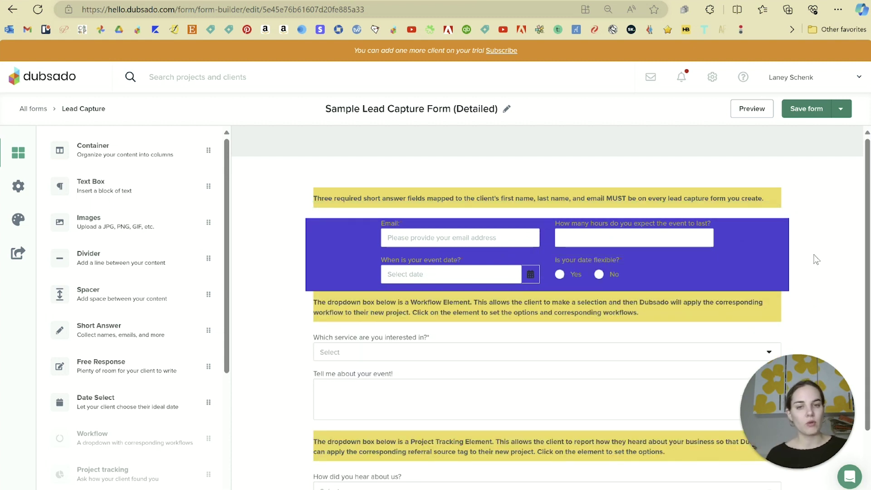
key("alt+Left")
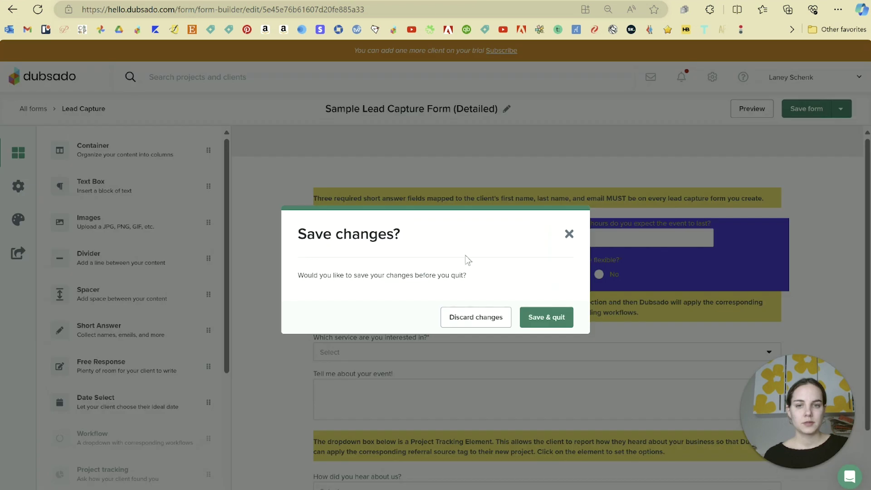
left_click(477, 317)
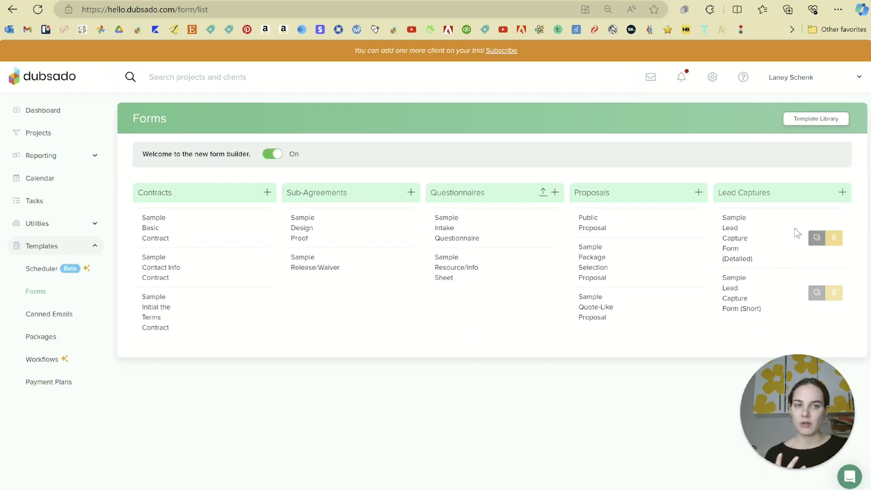
left_click(841, 193)
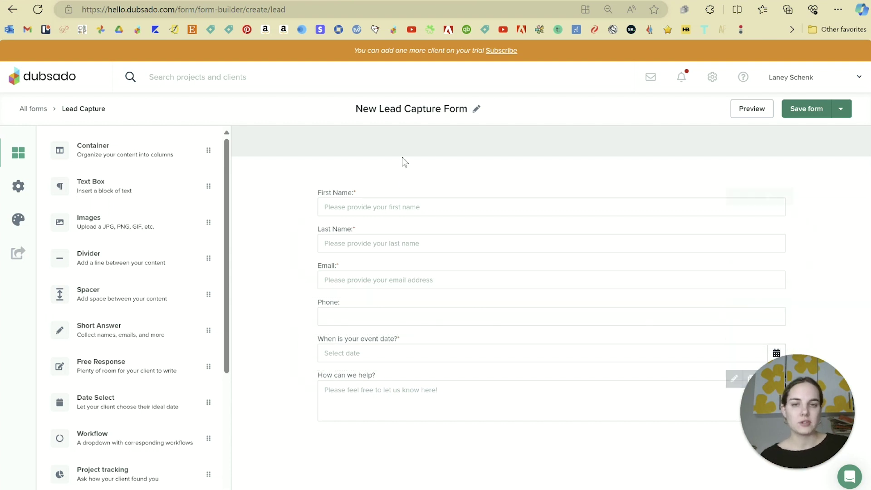
- Place an Images block at the top of the new form, above First Name
left_click_drag(103, 230, 429, 177)
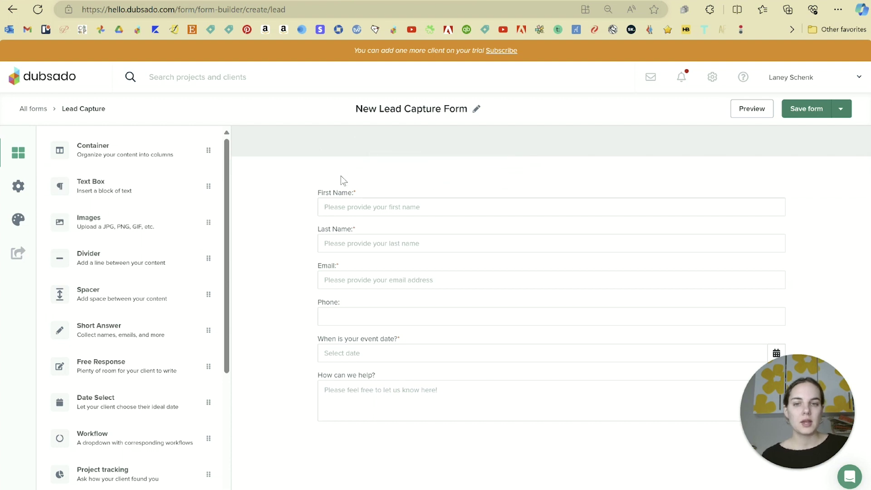
left_click_drag(91, 222, 602, 245)
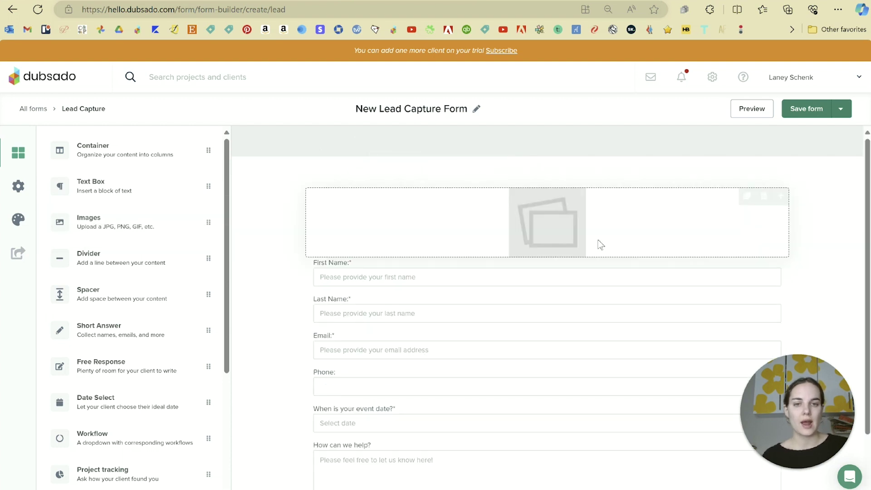
- Fill the image block with the Design by Laney logo, right-aligned at 30% scale
left_click(574, 241)
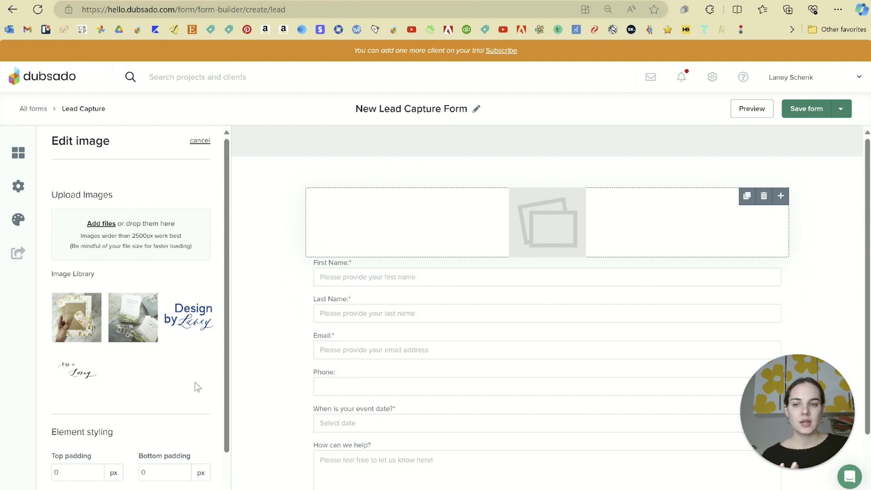
left_click(183, 320)
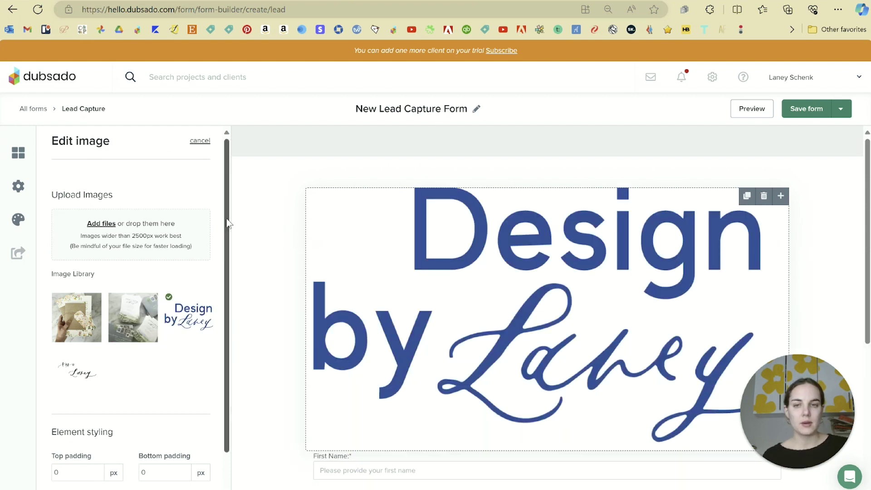
scroll(228, 222, "down", 1)
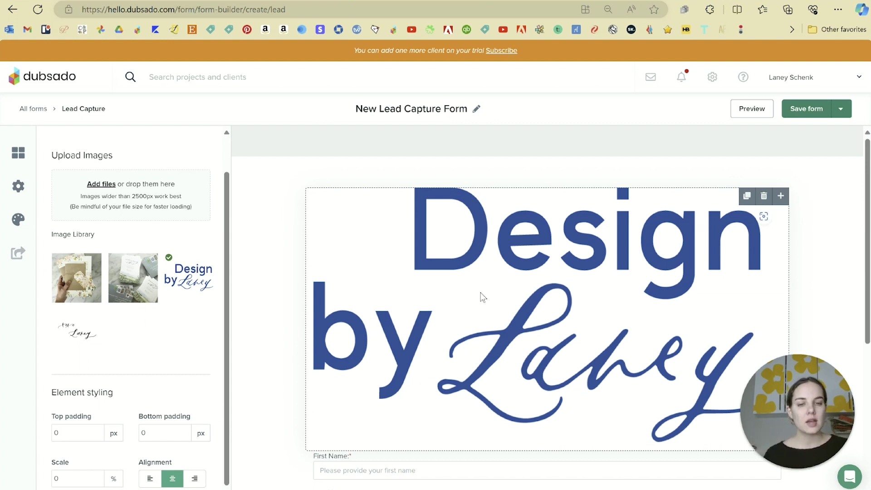
left_click(203, 483)
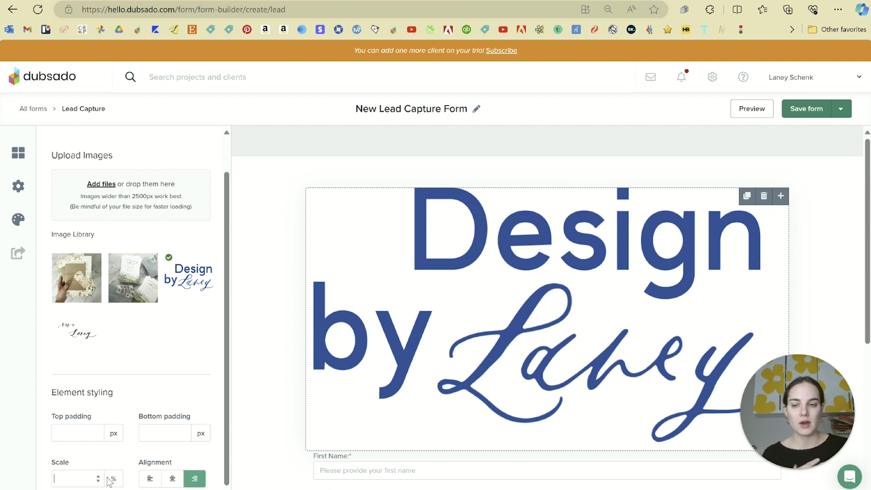
type("30")
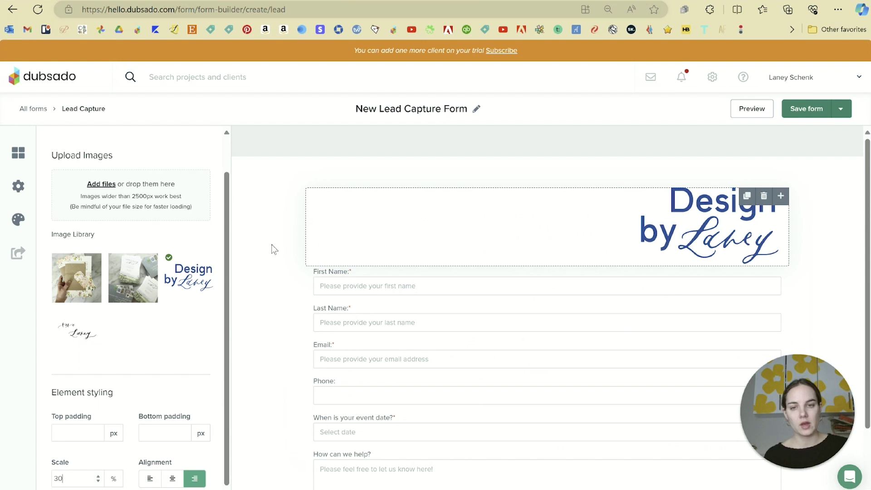
left_click(275, 222)
scroll(140, 189, "up", 1)
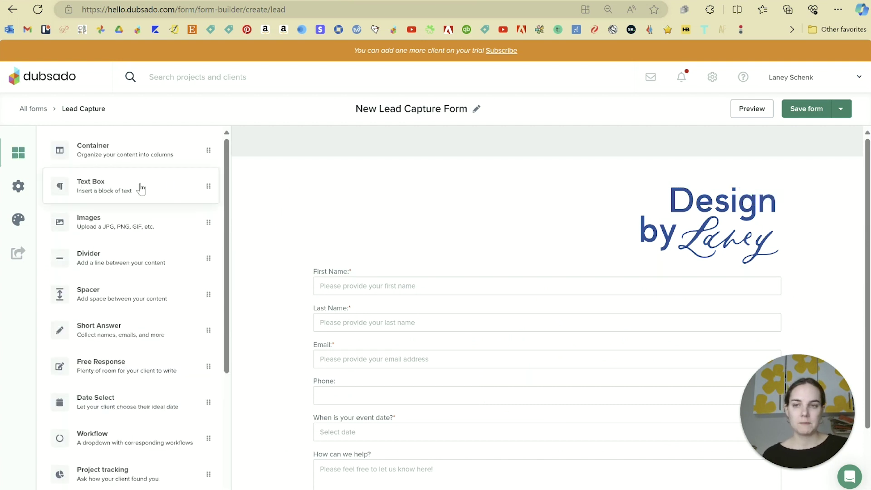
- Add a container pairing First Name/Last Name and Email/Phone, with event date under Email
left_click_drag(120, 156, 407, 282)
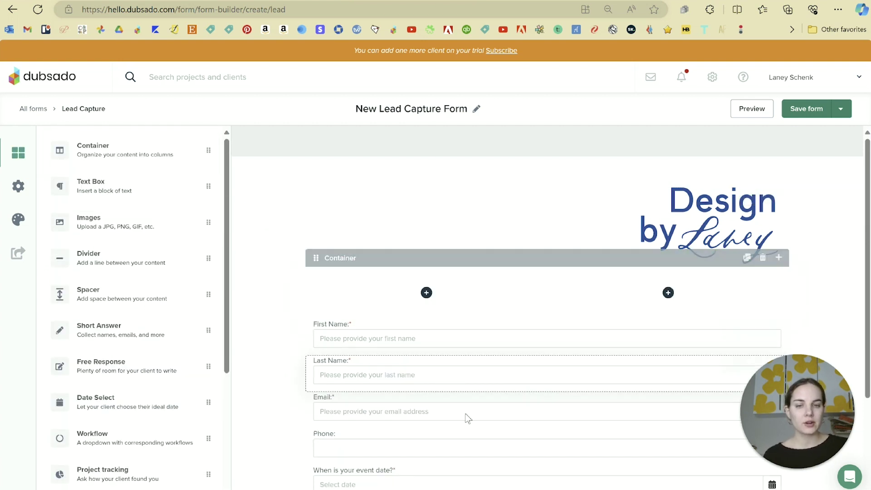
left_click_drag(404, 340, 399, 285)
left_click_drag(371, 339, 583, 285)
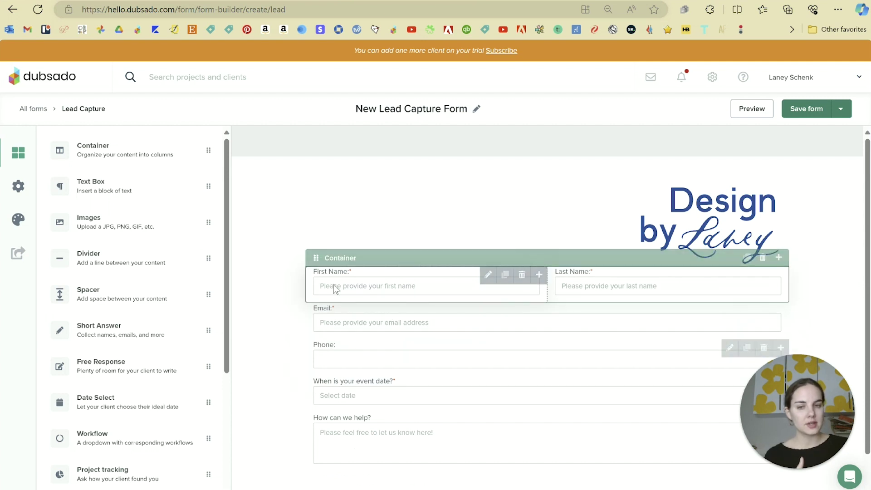
left_click_drag(364, 330, 366, 308)
left_click_drag(472, 337, 571, 310)
left_click_drag(402, 353, 403, 337)
left_click(397, 202)
left_click(277, 217)
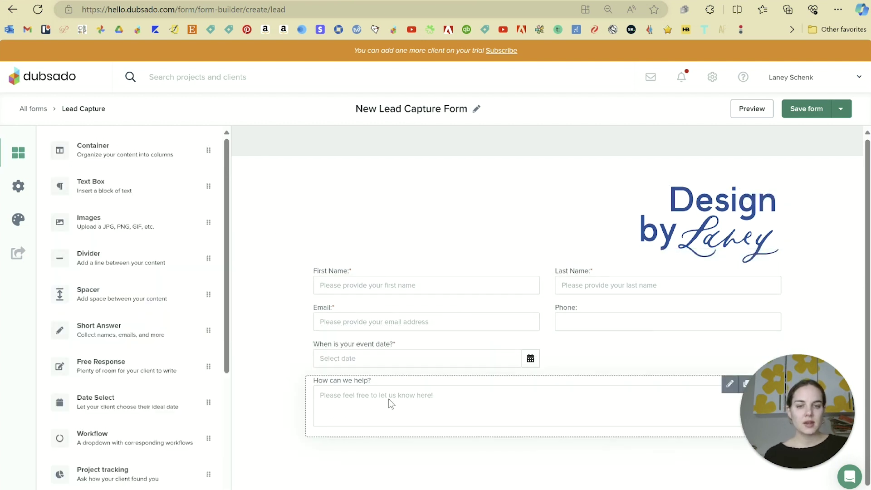
scroll(189, 370, "down", 4)
- Add a dropdown beside the event date asking 'What is your approximate budget?' with dollar-range options
left_click_drag(93, 333, 606, 357)
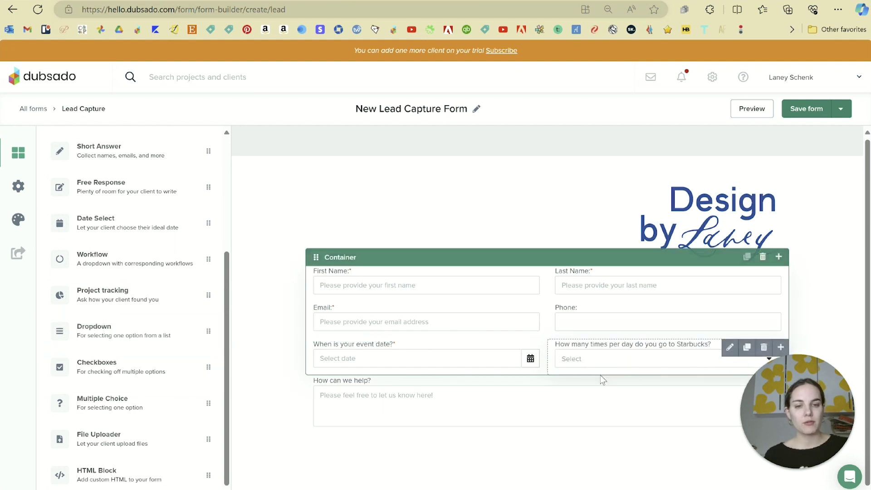
left_click_drag(94, 257, 37, 234)
type("What is your approximate budget?")
left_click_drag(97, 317, 55, 327)
type("$1,000-$1,999")
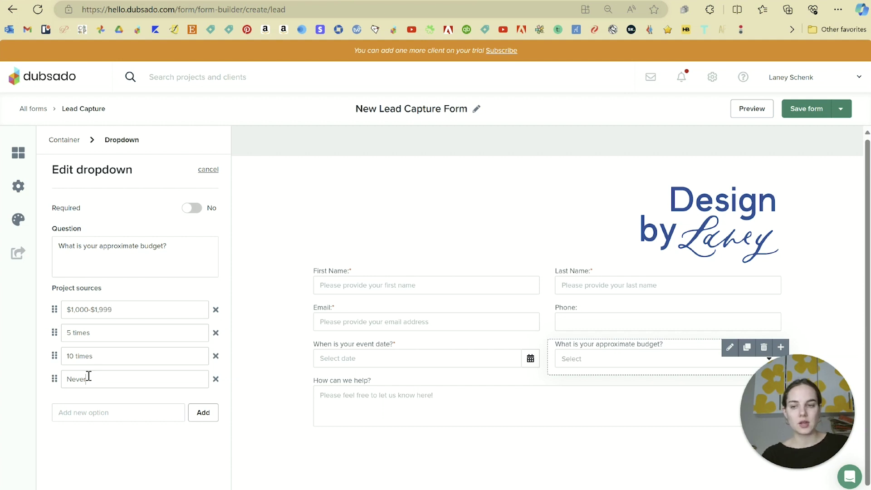
left_click_drag(87, 377, 64, 378)
type("$1000000000+")
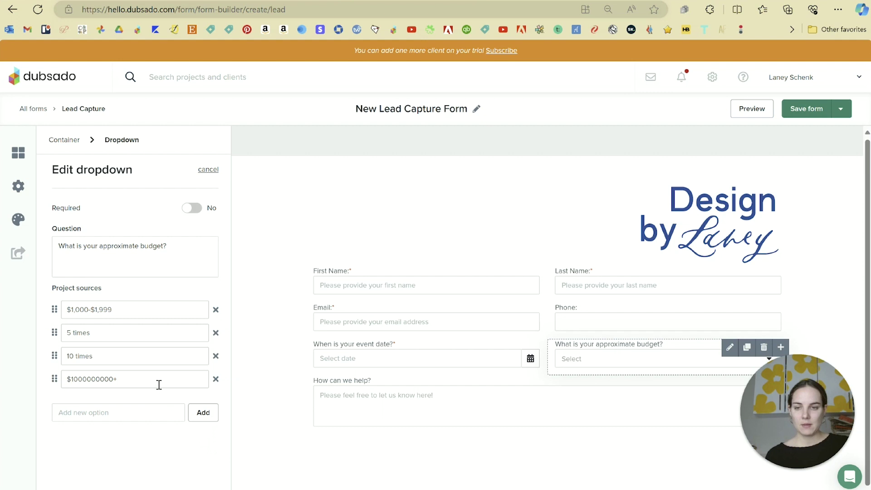
- Recheck the budget dropdown's settings panel
left_click(267, 338)
left_click(628, 357)
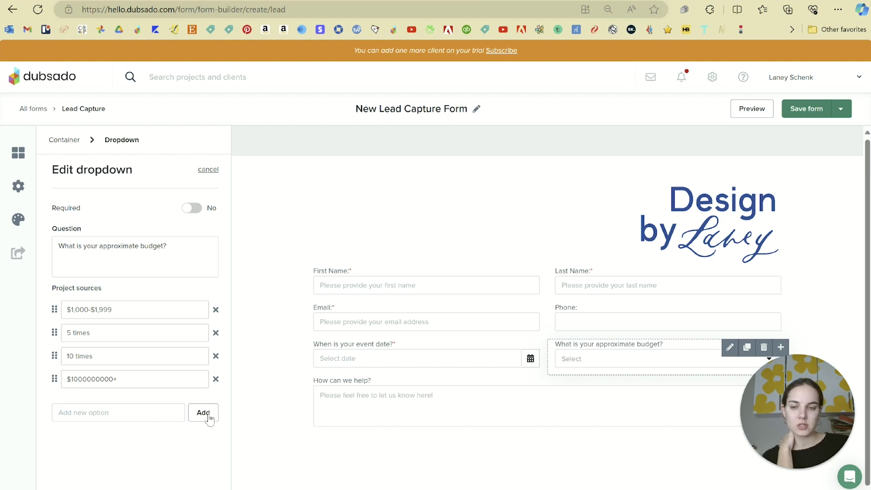
left_click(612, 359)
left_click(615, 361)
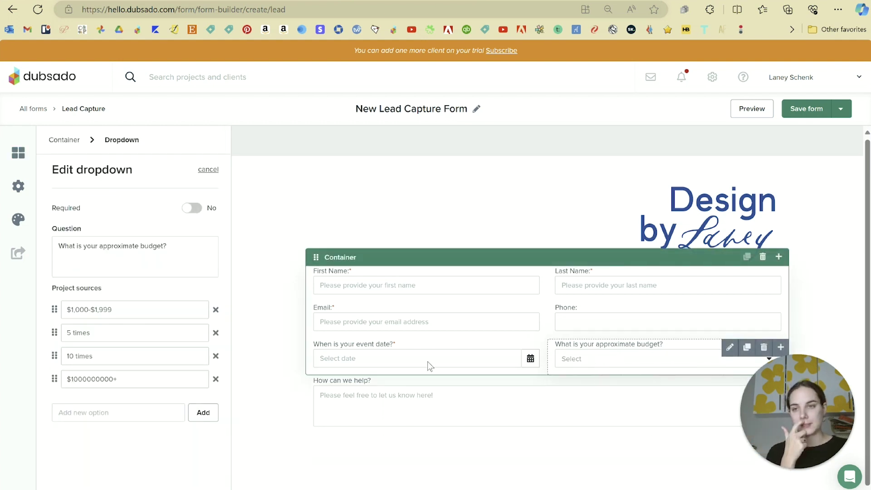
- Place a Text Box below the 'How can we help?' field
left_click(381, 179)
left_click_drag(88, 193, 433, 437)
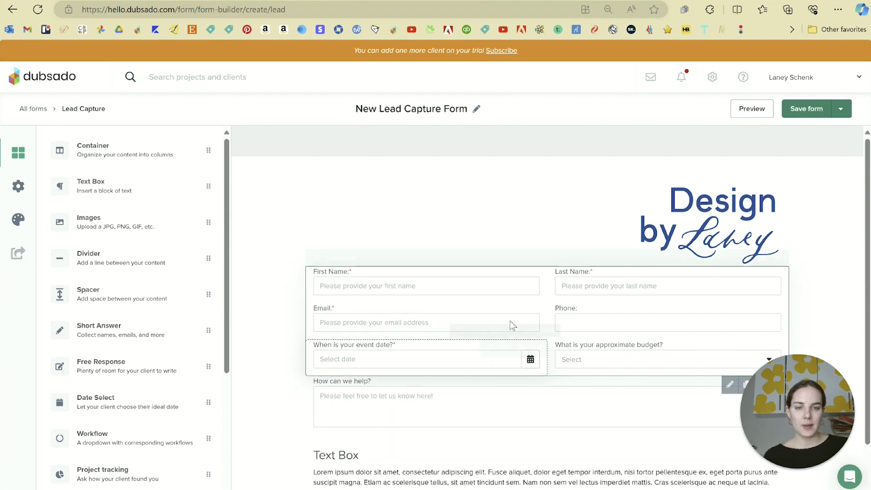
scroll(510, 321, "down", 1)
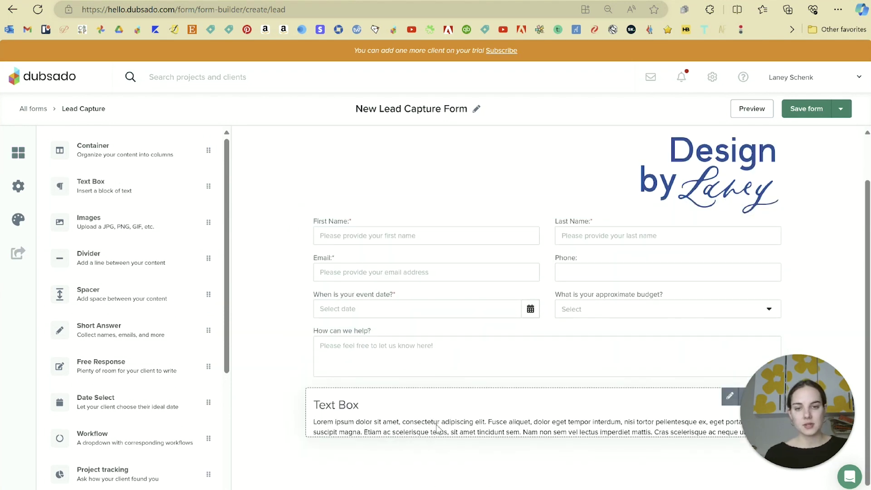
- Title the text block 'What's Next?' promising a preliminary proposal within 2-3 business days, then add a container
left_click(350, 413)
left_click_drag(361, 406, 309, 407)
type("W")
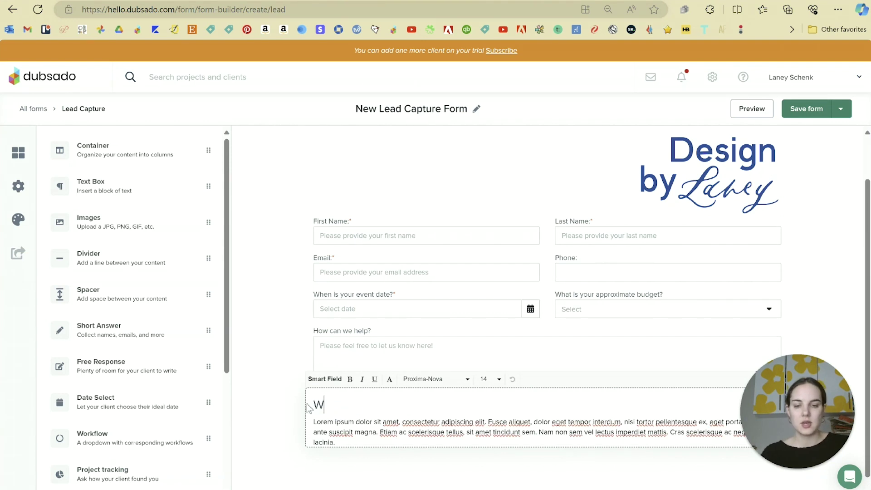
type("hat's Next?")
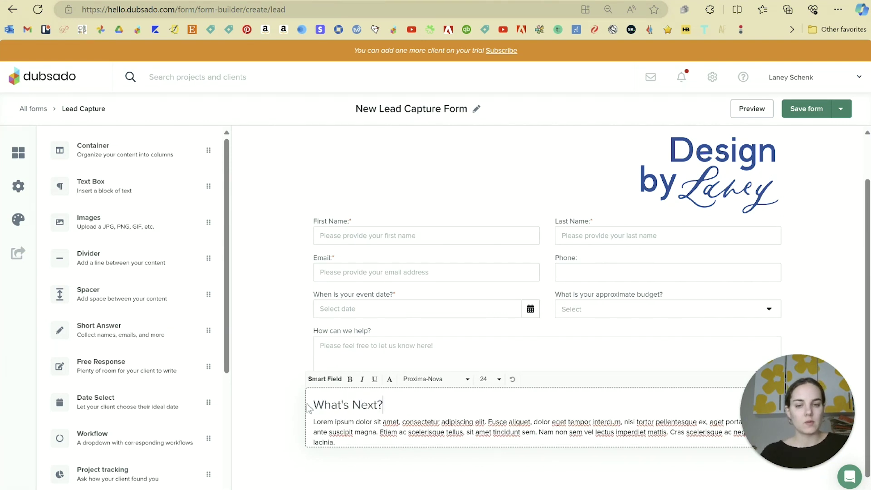
triple_click(363, 432)
type("We'r")
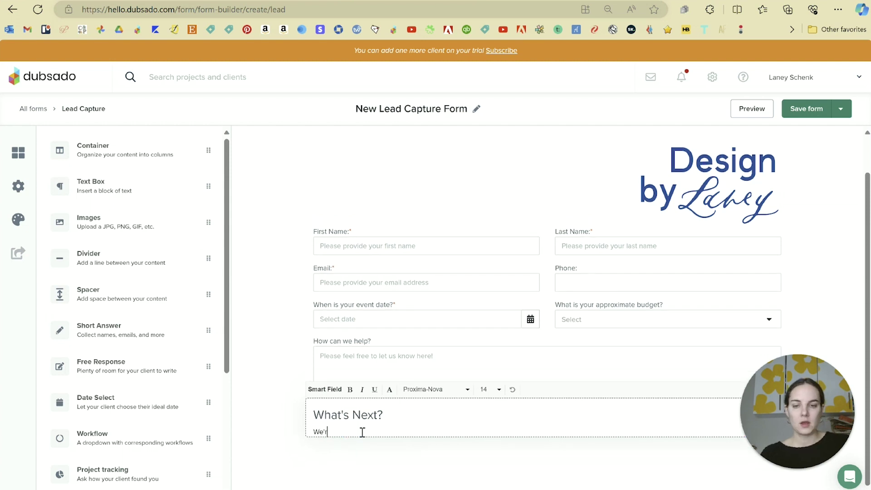
type("e so excited to work with you! You'll re")
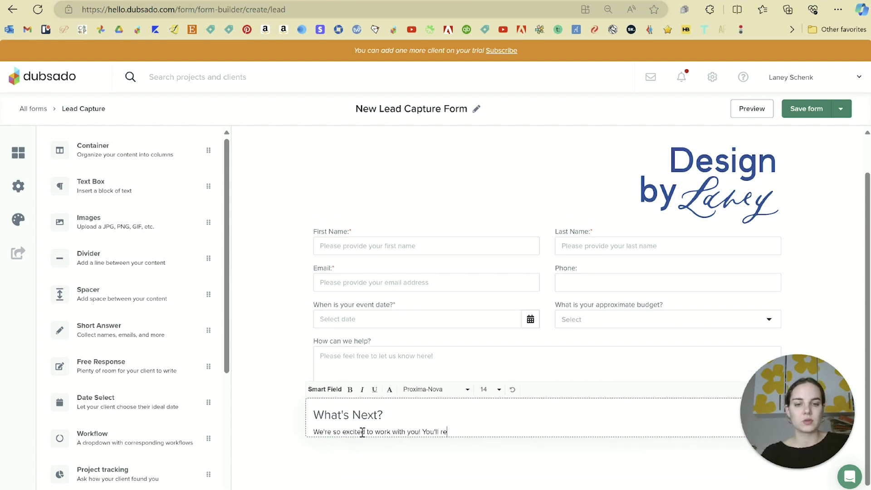
type("ceive a preliminary proposal in ")
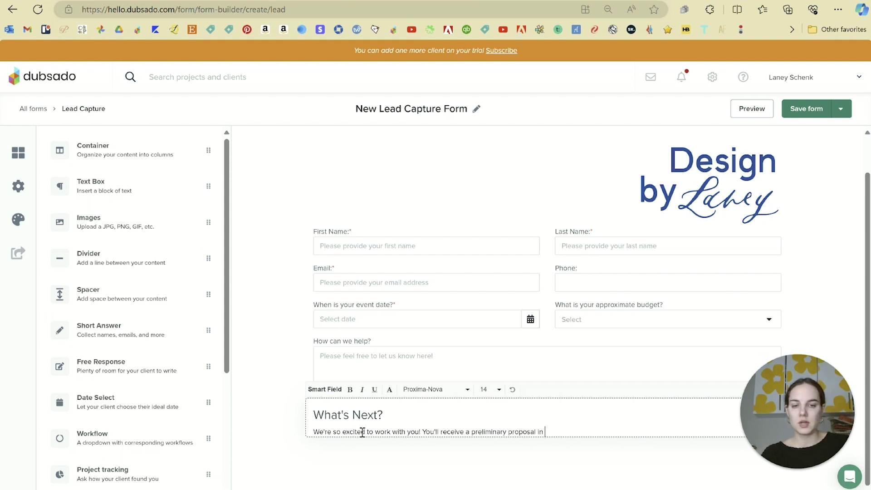
type("2-3 business days!")
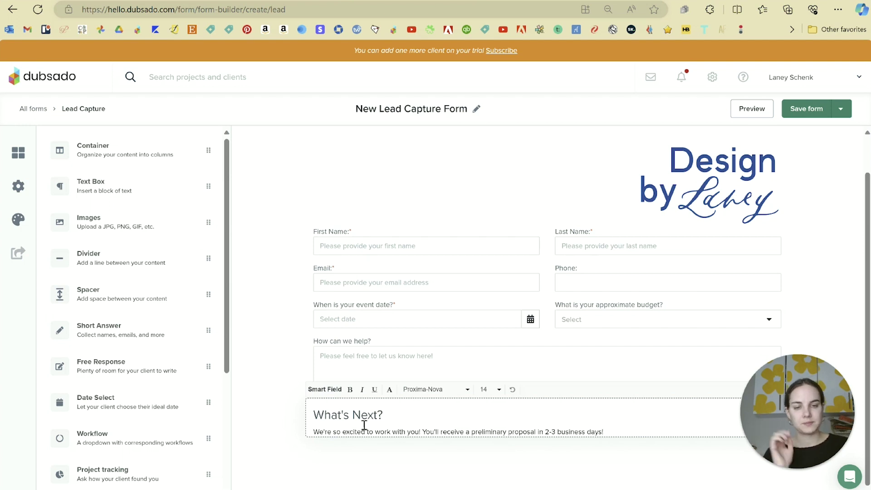
left_click(396, 471)
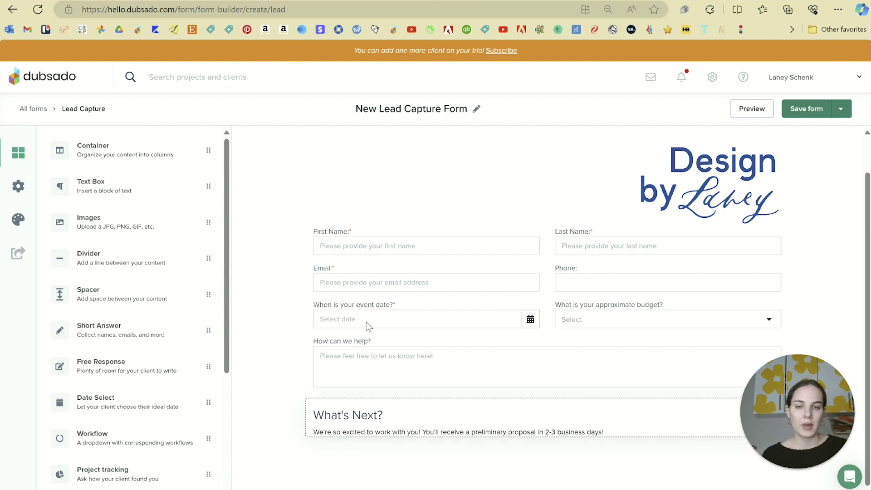
left_click_drag(166, 145, 736, 203)
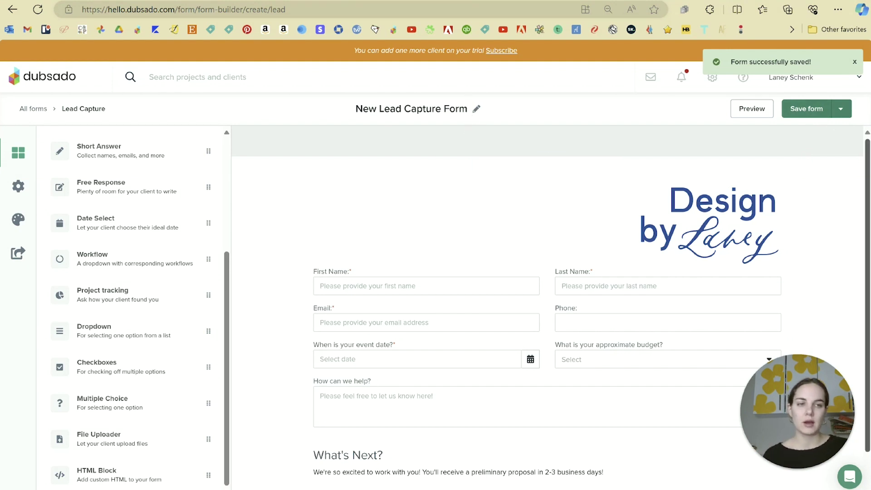
- Check the form's public sharing embed code and the live website inquiry form
left_click(18, 253)
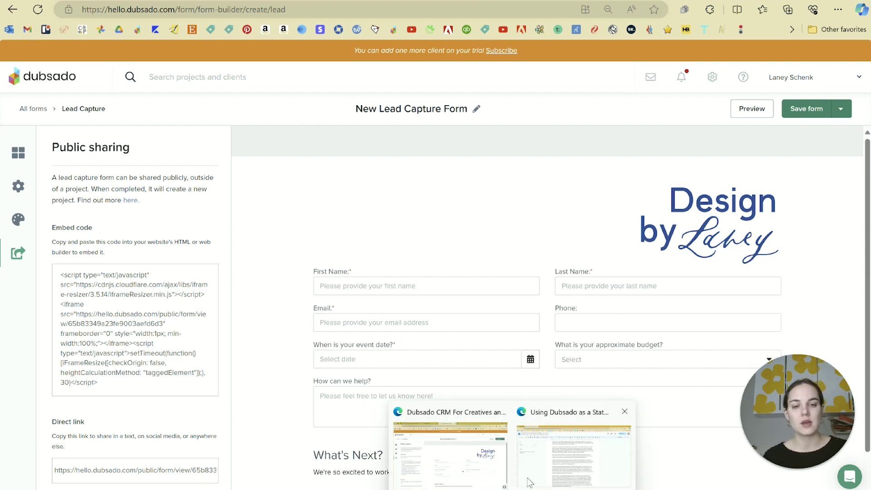
left_click(449, 440)
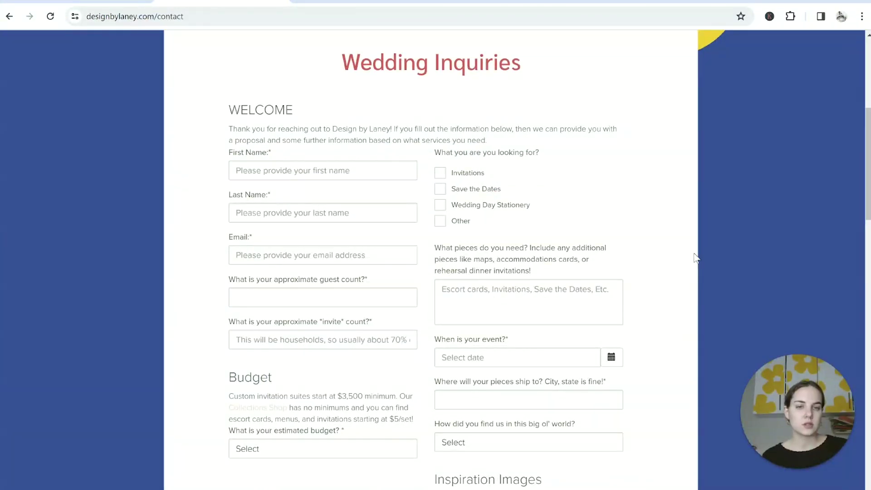
scroll(644, 331, "up", 2)
scroll(644, 330, "down", 5)
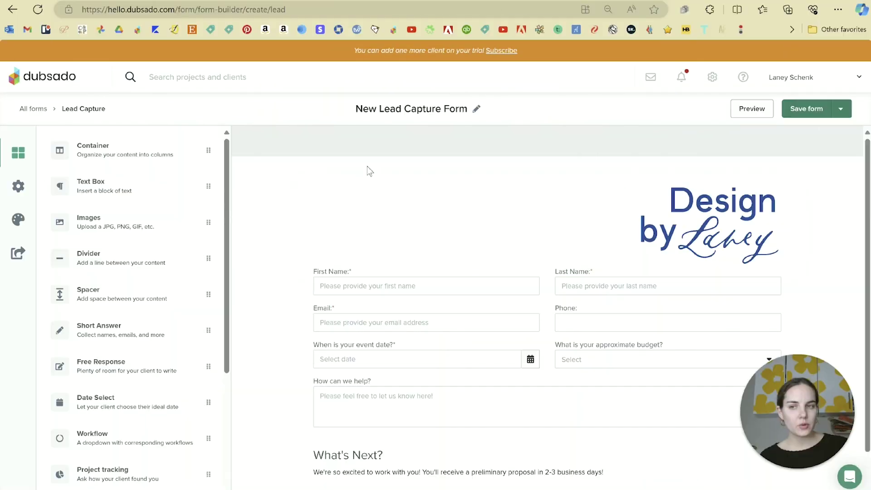
left_click(377, 263)
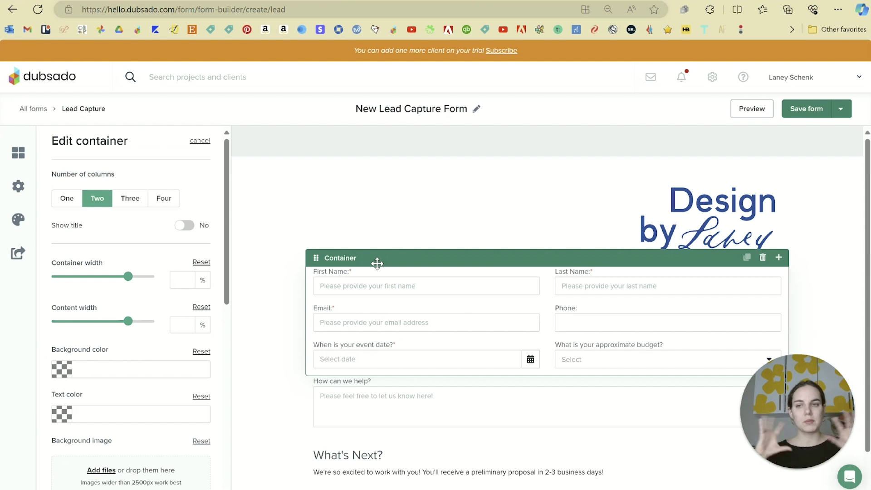
left_click(270, 241)
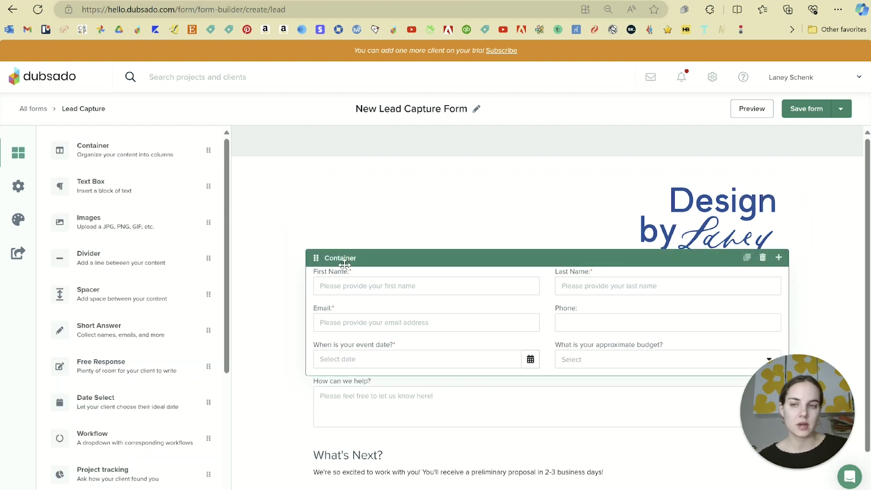
scroll(153, 275, "down", 1)
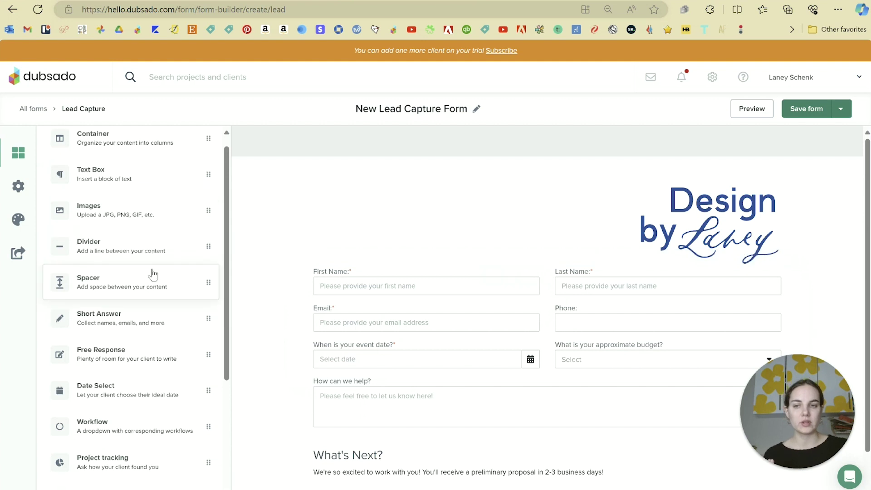
scroll(152, 277, "down", 4)
scroll(155, 399, "up", 5)
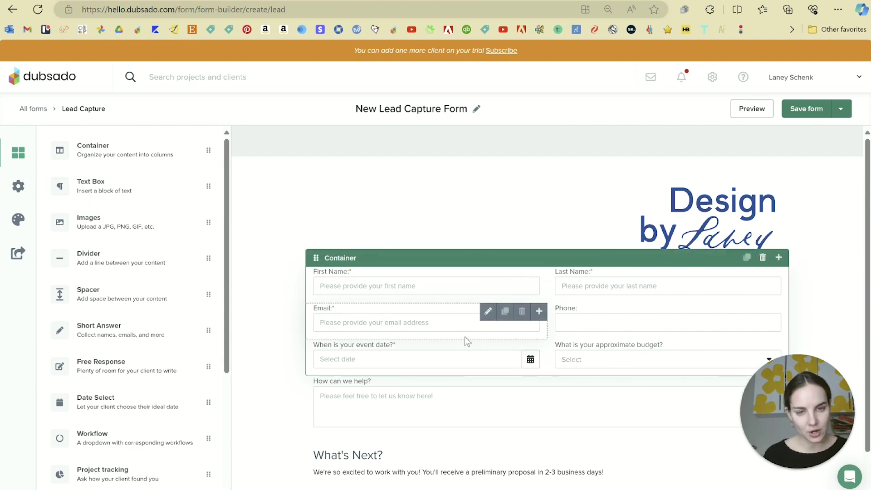
scroll(454, 272, "down", 1)
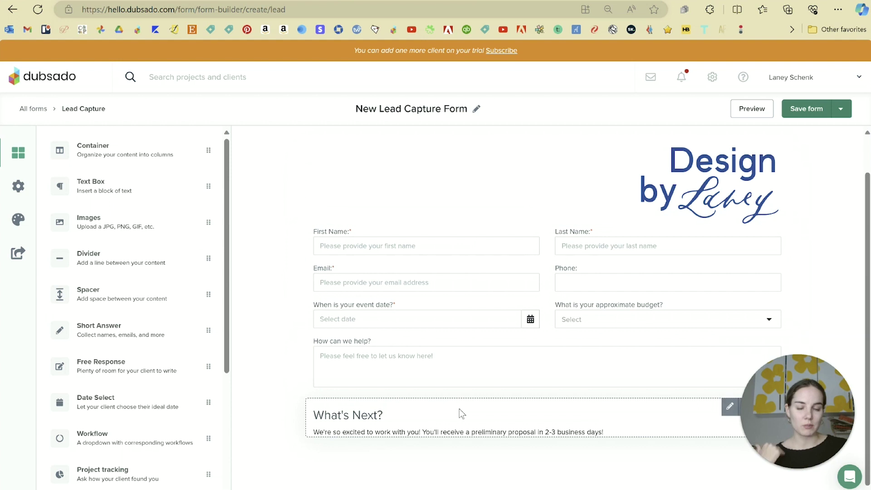
scroll(460, 402, "up", 1)
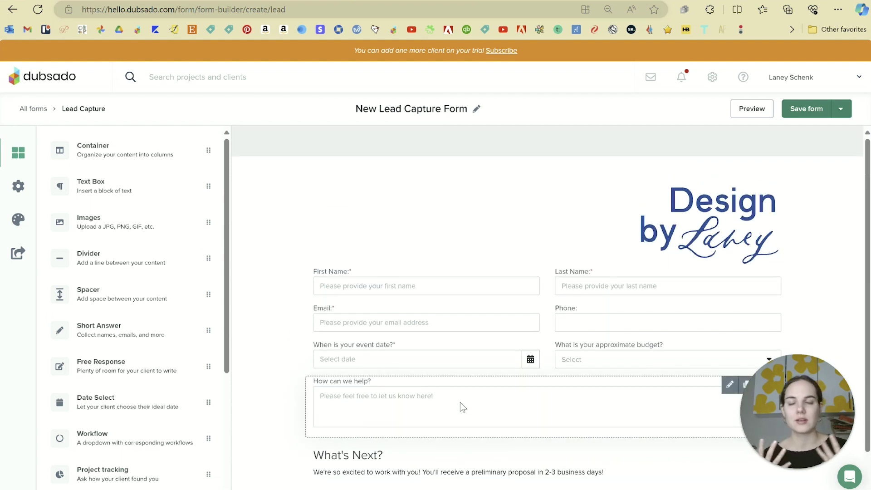
scroll(474, 373, "down", 1)
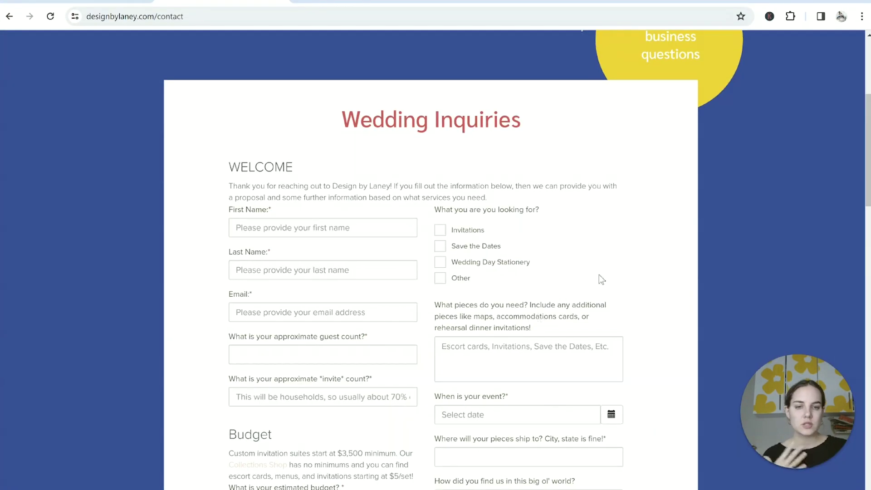
scroll(602, 279, "down", 6)
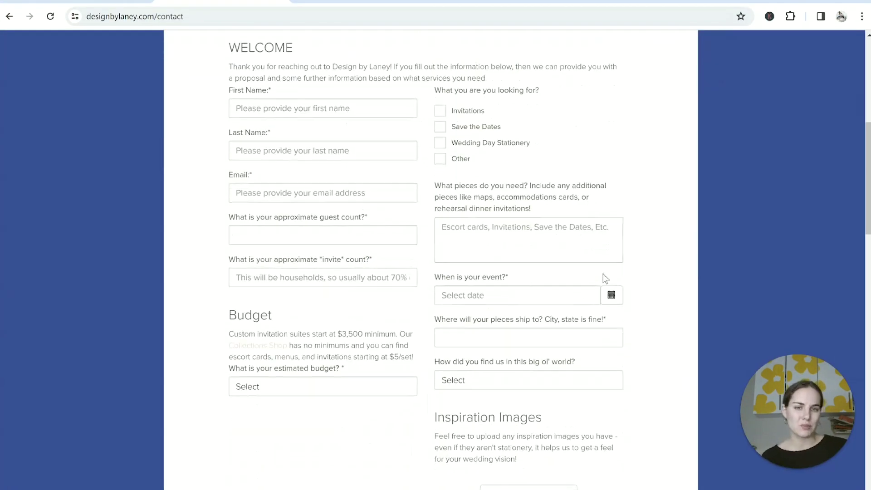
scroll(615, 295, "up", 8)
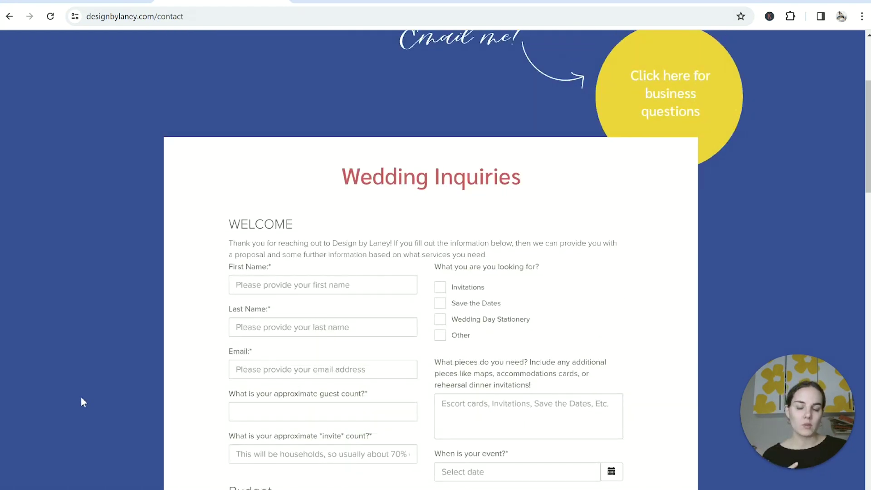
scroll(185, 326, "up", 4)
scroll(755, 218, "down", 11)
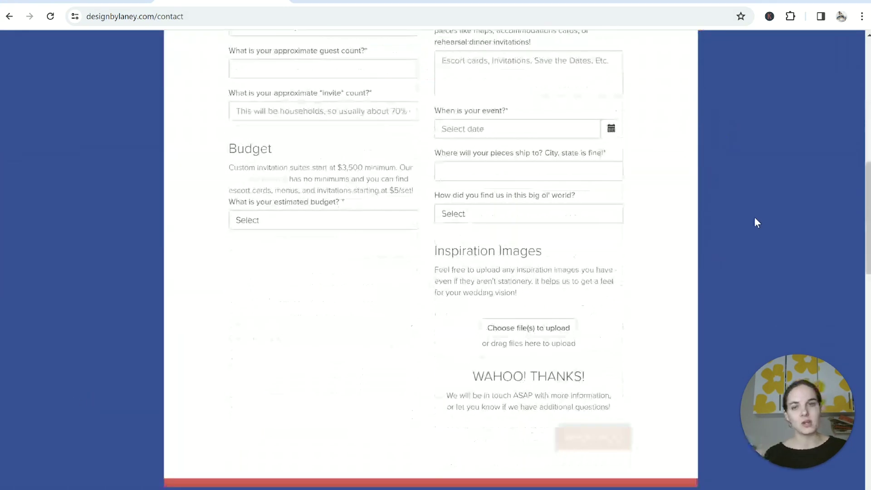
scroll(755, 223, "down", 1)
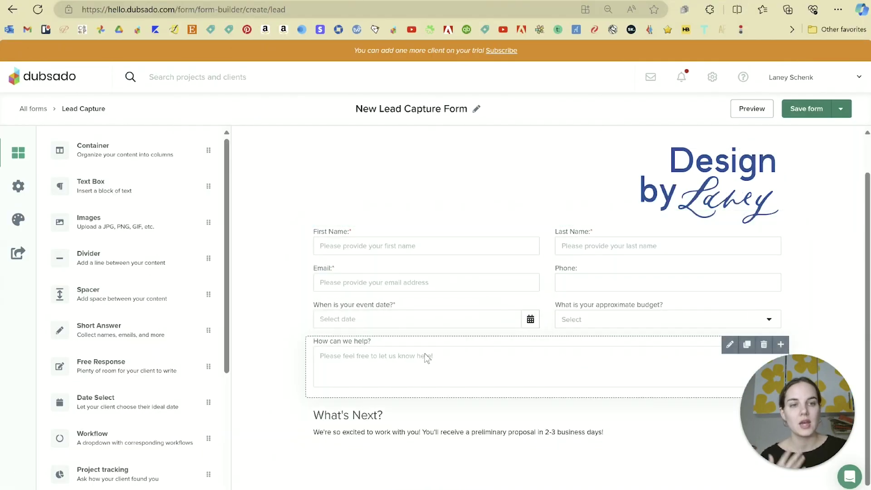
left_click(16, 187)
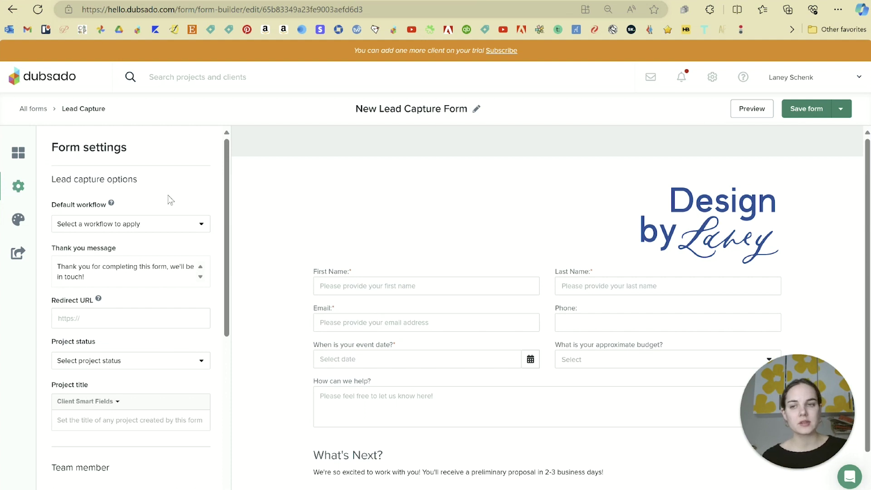
- Review the Default workflow and Project status options in Form settings without changing them
left_click_drag(224, 180, 224, 198)
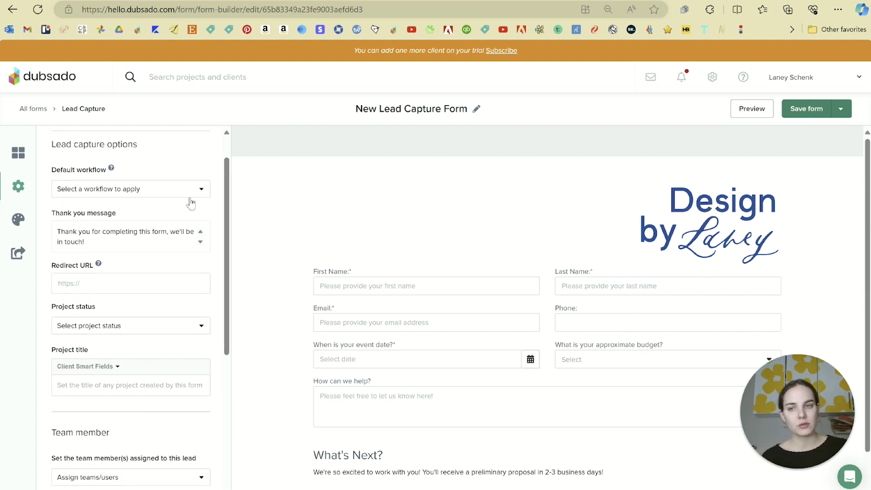
left_click(140, 199)
left_click(260, 218)
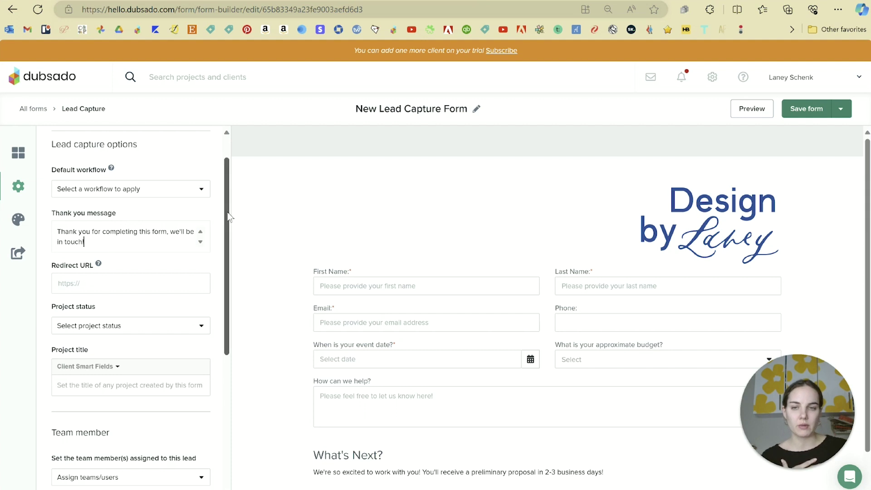
scroll(106, 245, "down", 2)
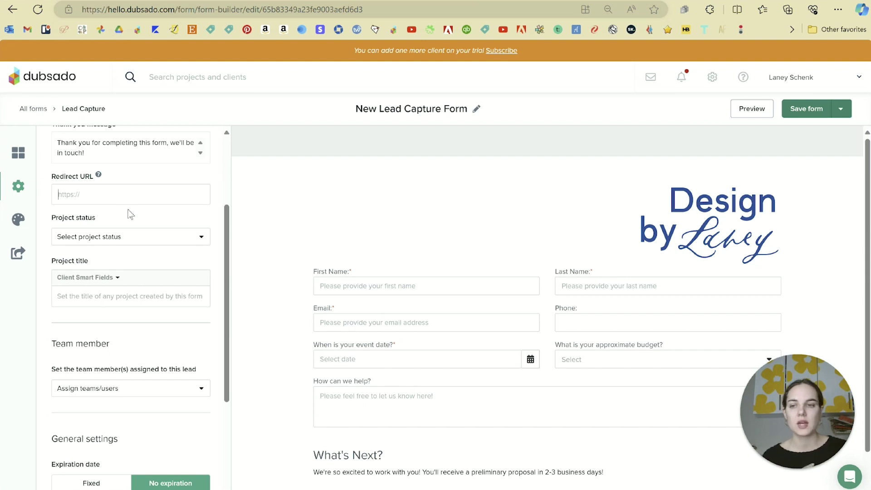
scroll(128, 215, "down", 1)
left_click(175, 184)
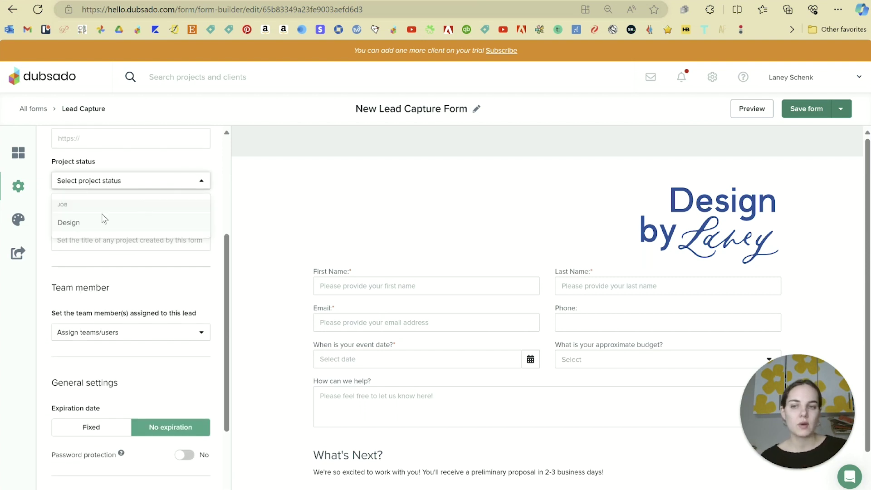
left_click(156, 184)
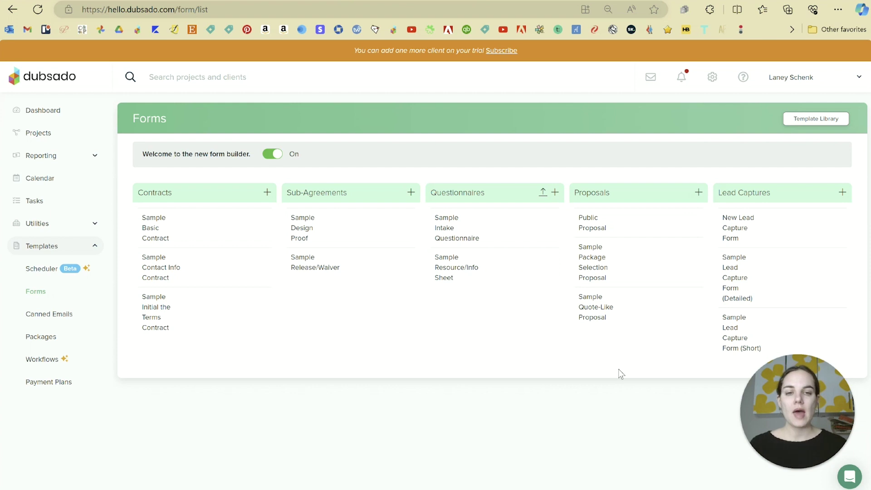
- Open the lead's project dated 7/20/24 from the Projects Leads list
left_click(60, 138)
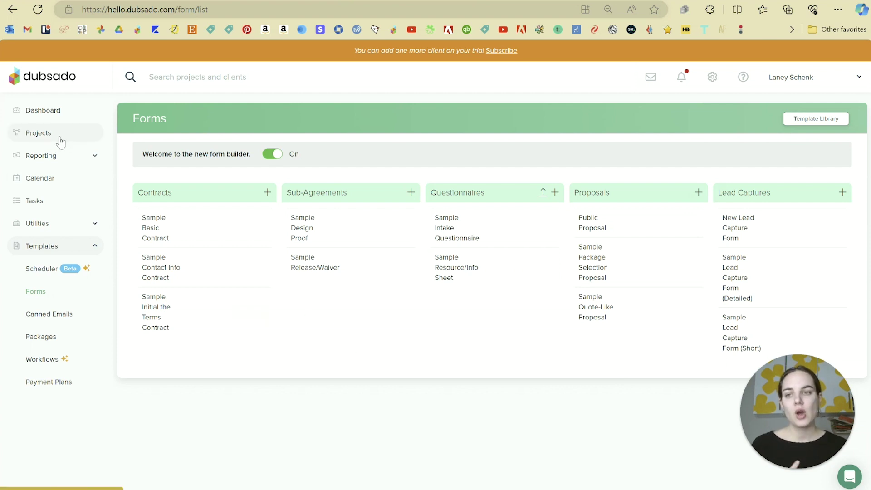
left_click(154, 146)
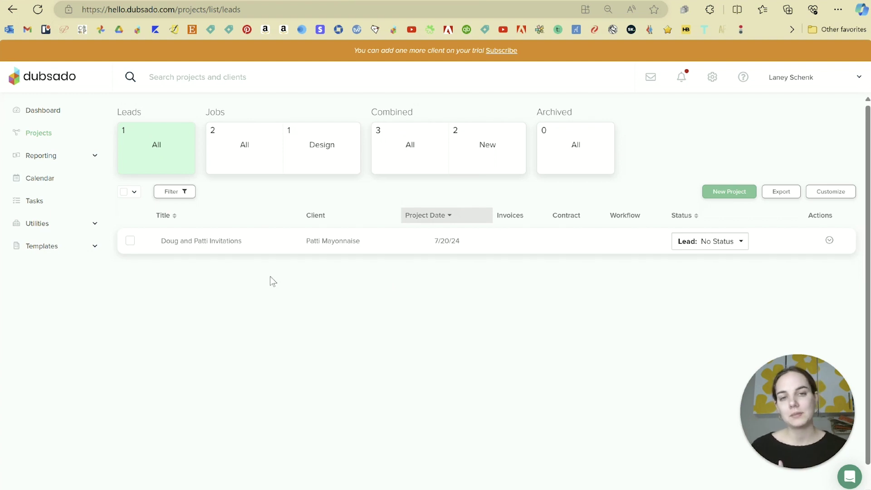
key("alt+Left")
left_click(278, 251)
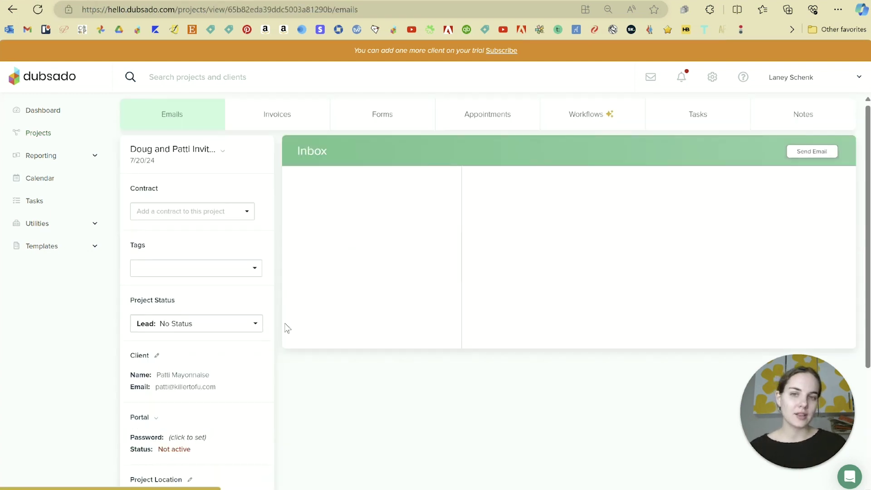